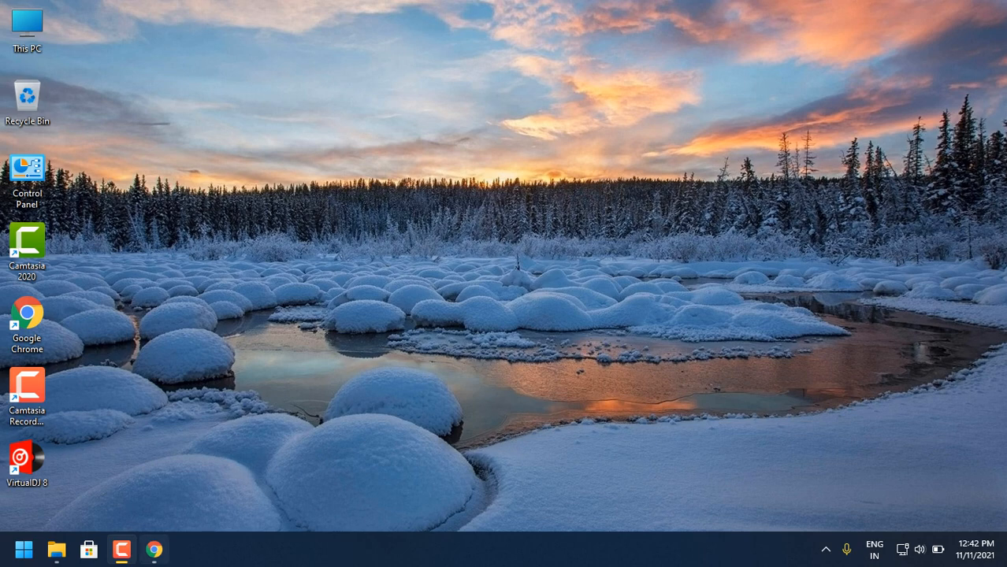
- Bring up the browser and open Microsoft's Software Download site from the search results
left_click(153, 549)
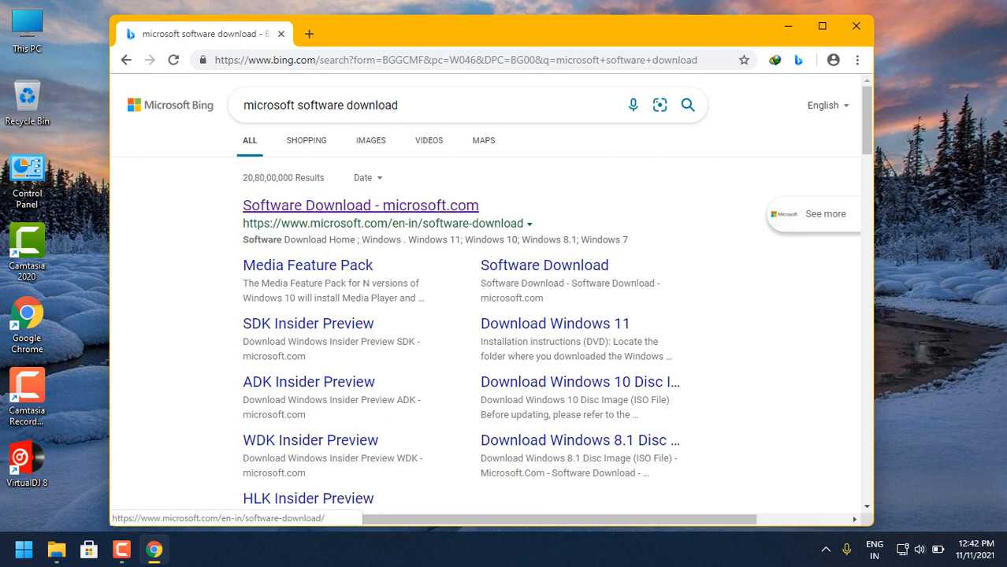
left_click(361, 205)
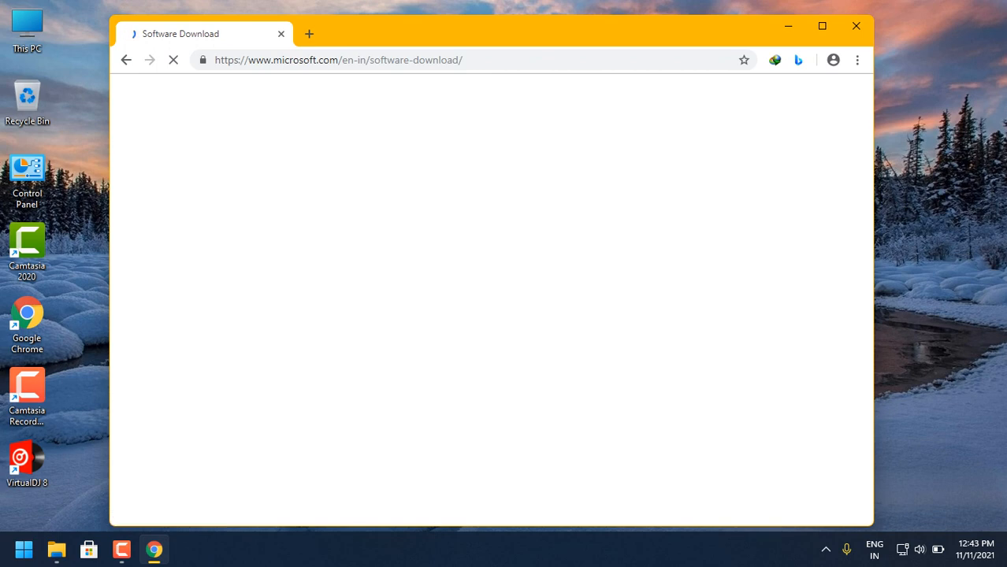
left_click(826, 550)
left_click(826, 550)
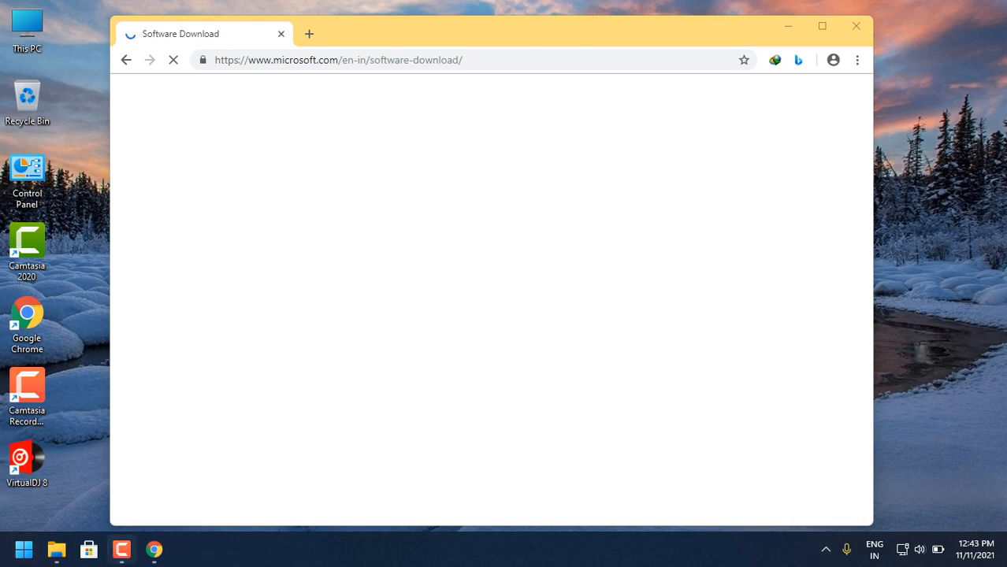
left_click(121, 549)
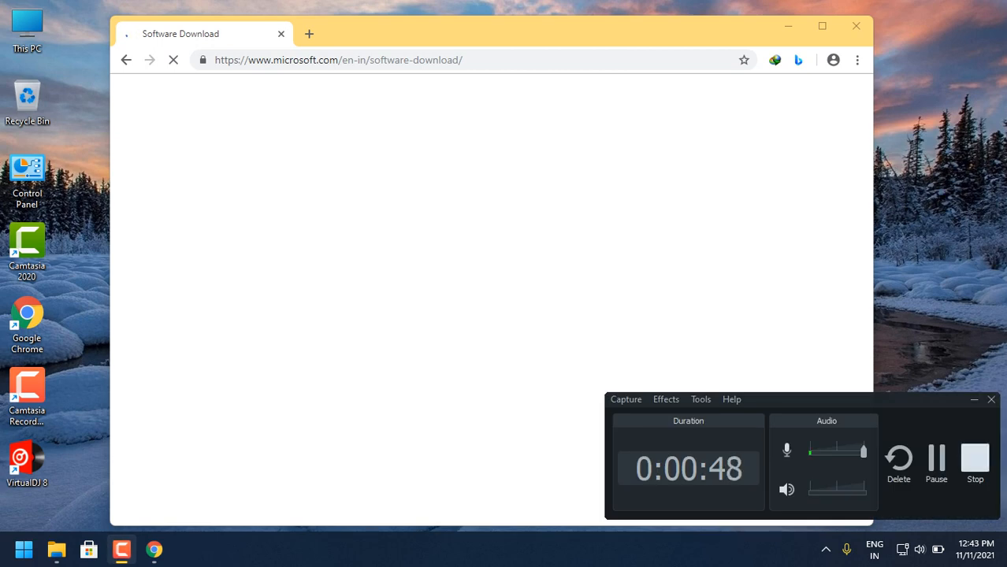
left_click(974, 400)
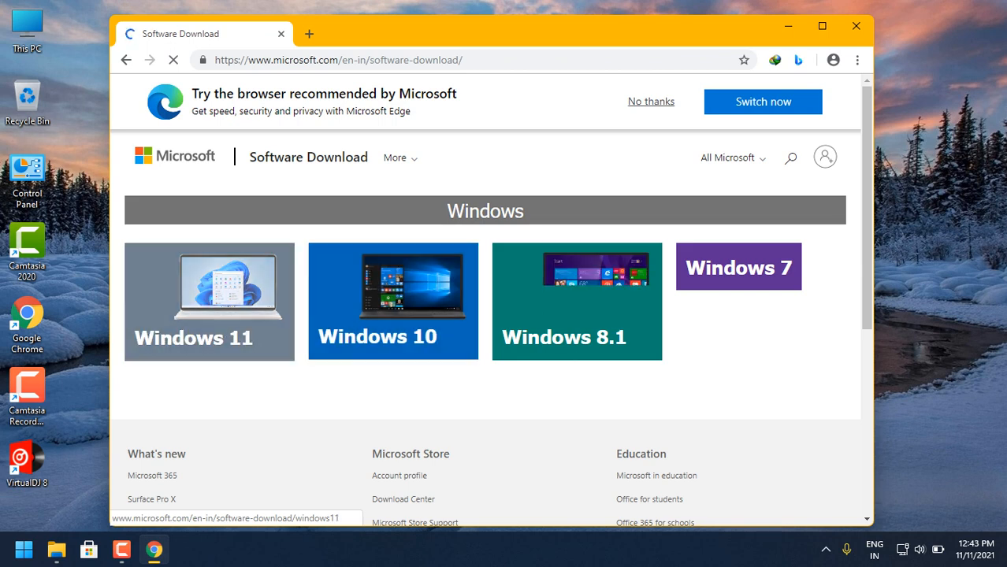
- Open the Windows 11 download page and maximize the browser window
left_click(208, 302)
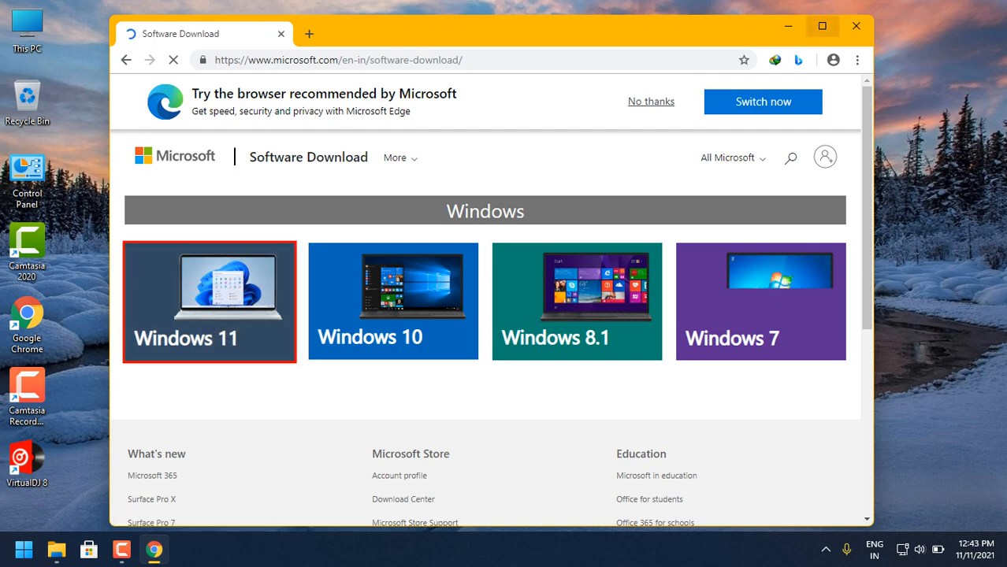
left_click(821, 26)
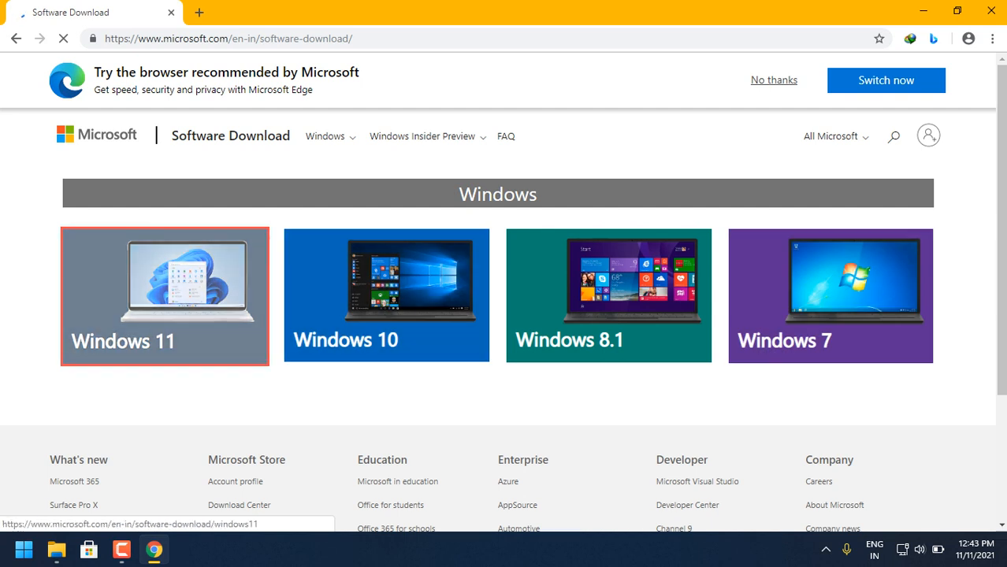
- Search the web for "rufus" in a new browser tab
key("ctrl+t")
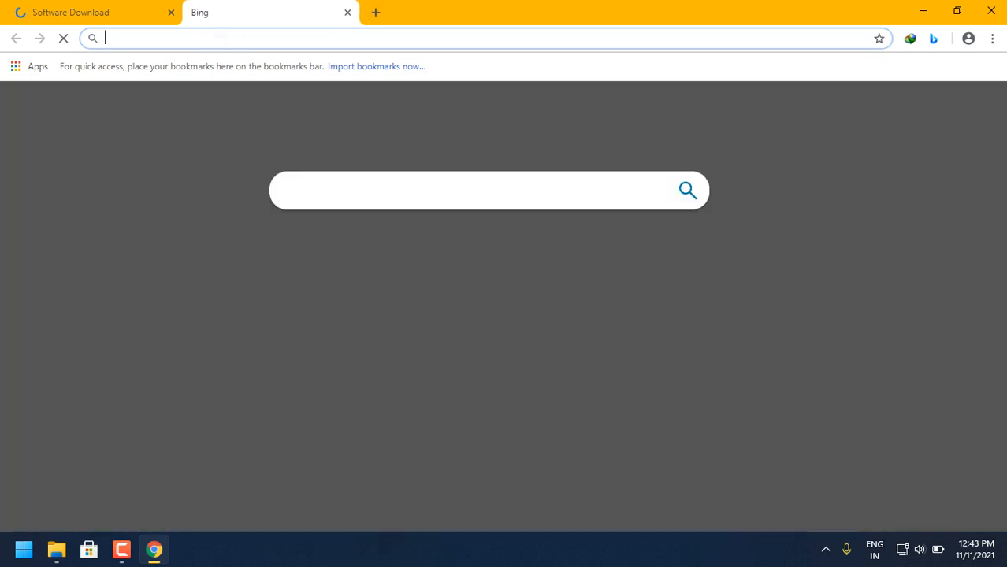
type("ru")
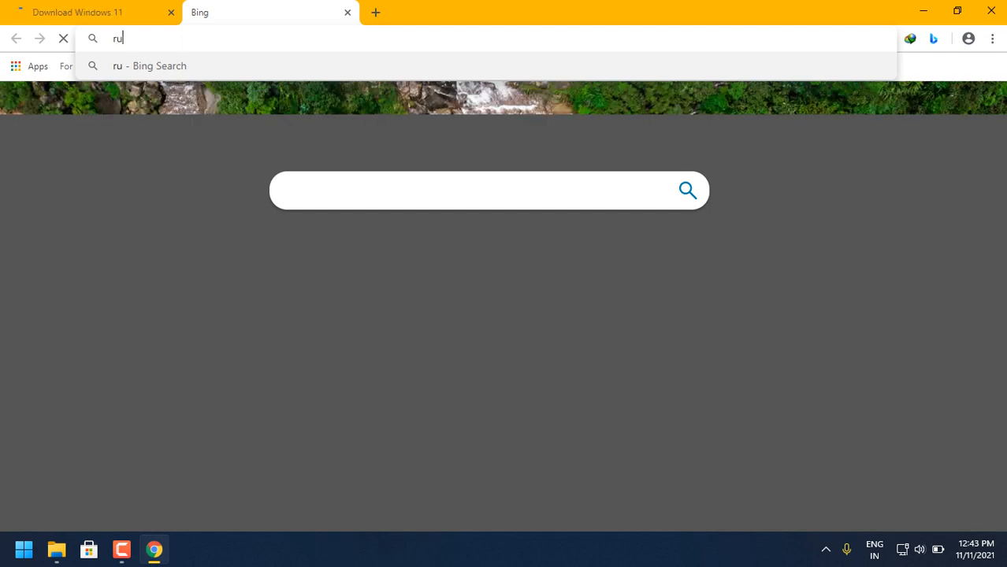
type("fus")
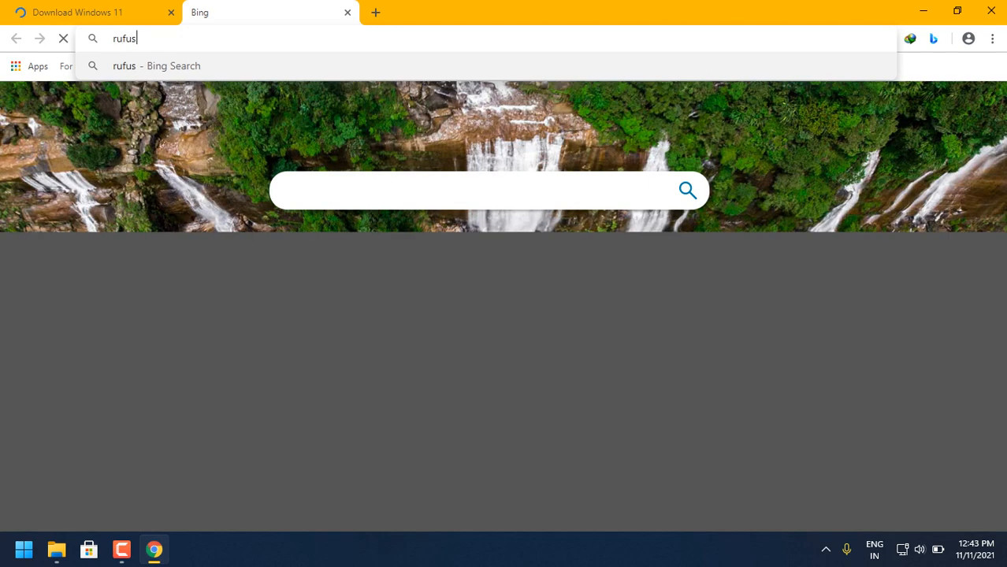
key("Return")
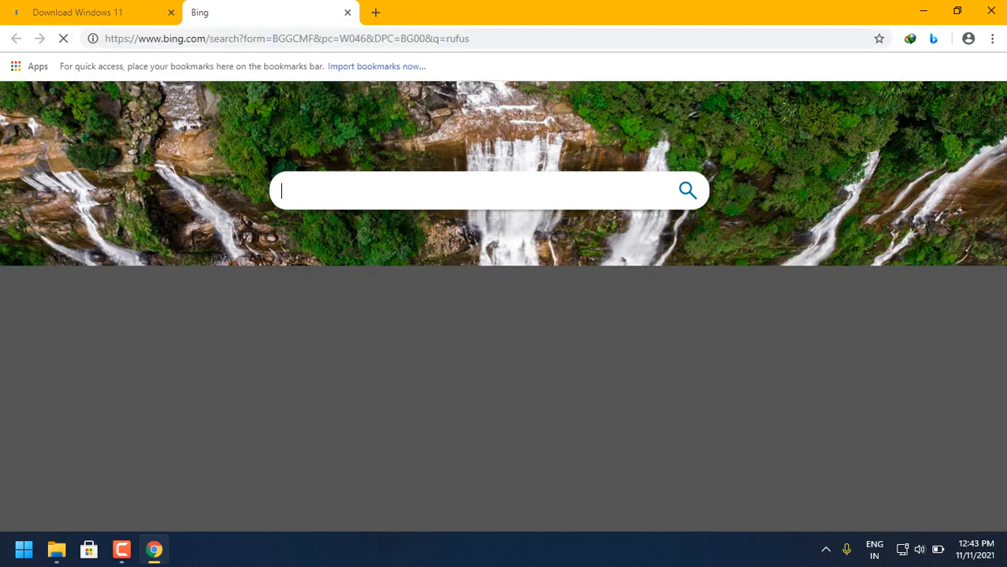
- Return to the Download Windows 11 page and request the Windows 11 disk image (ISO)
key("ctrl+shift+Tab")
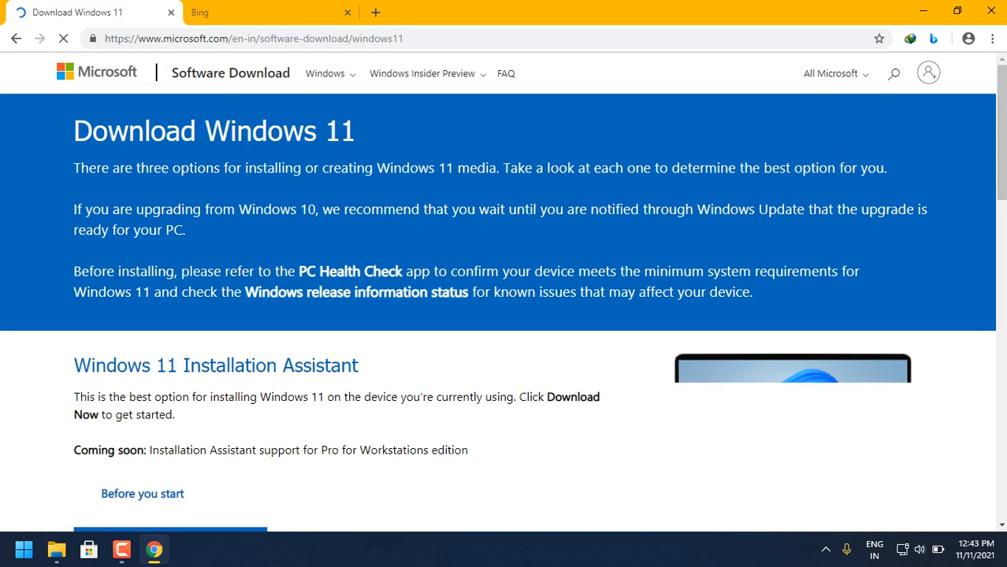
scroll(505, 291, "down", 6)
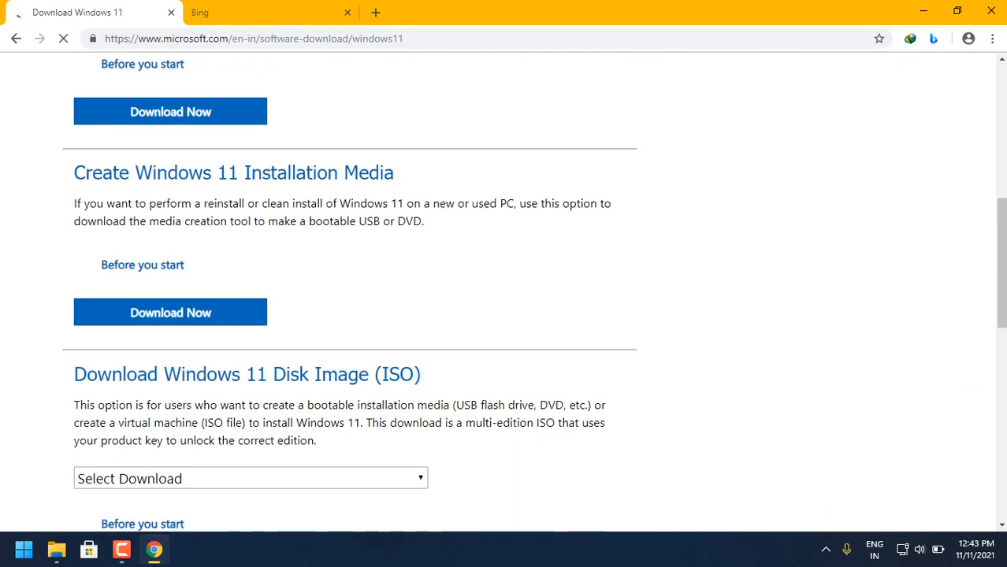
scroll(505, 292, "down", 3)
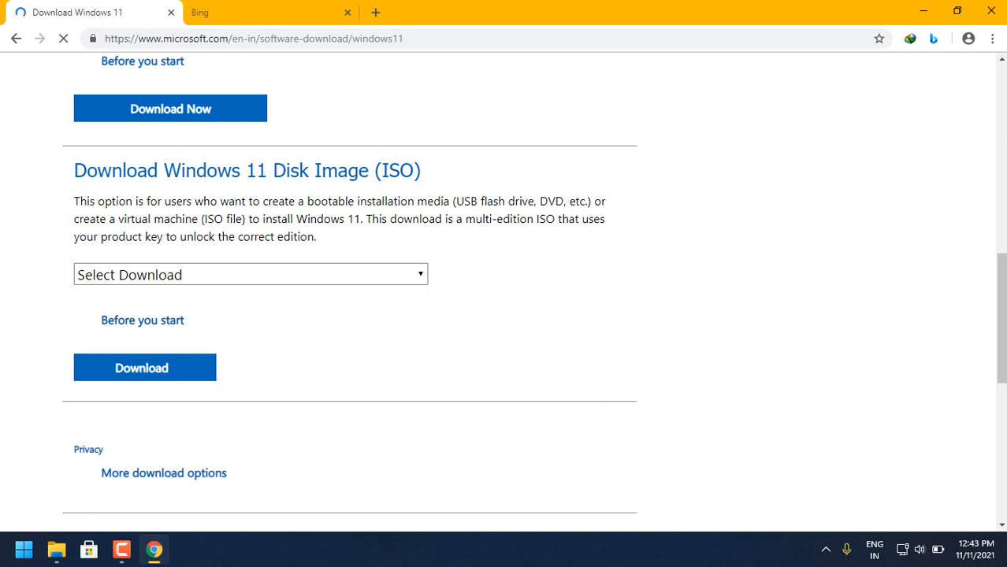
left_click(251, 274)
left_click(197, 316)
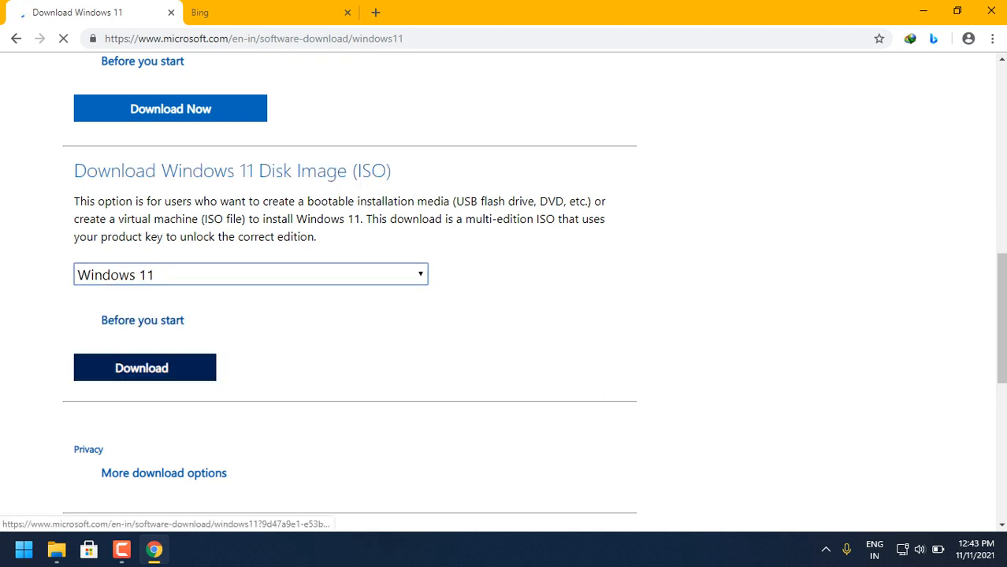
left_click(142, 368)
- Confirm English as the product language and start the 64-bit Windows 11 download
scroll(142, 368, "down", 3)
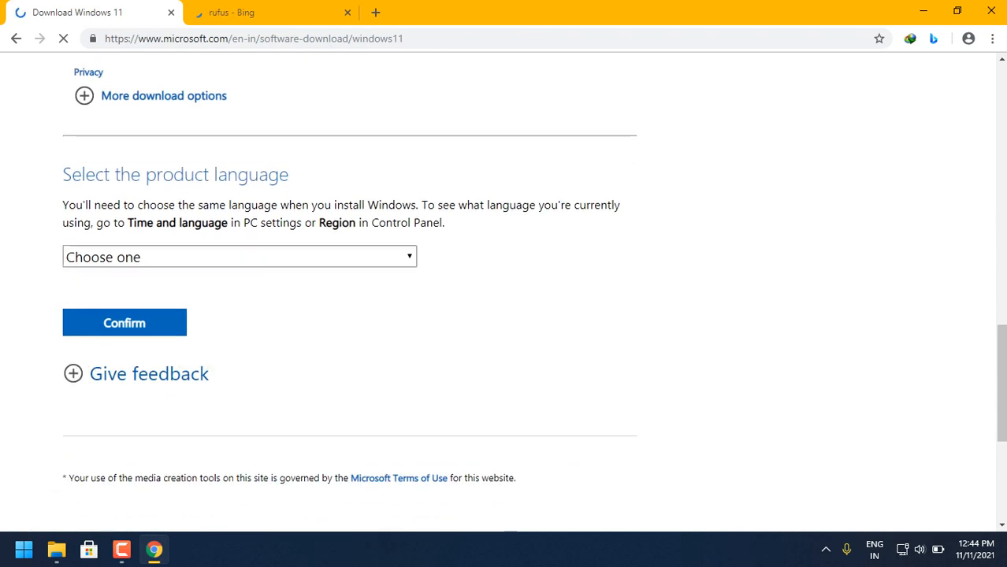
left_click(239, 257)
scroll(233, 437, "down", 2)
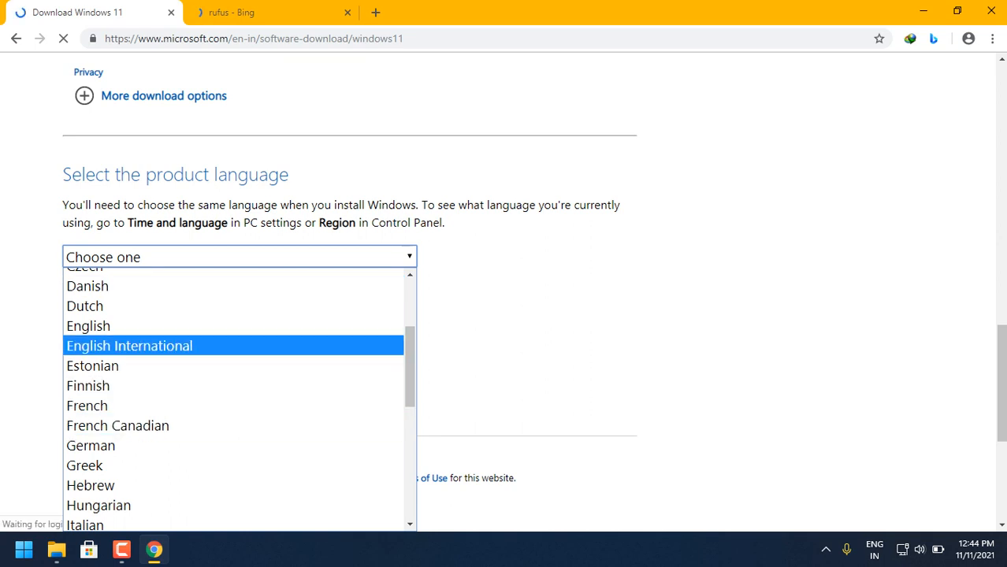
left_click(126, 326)
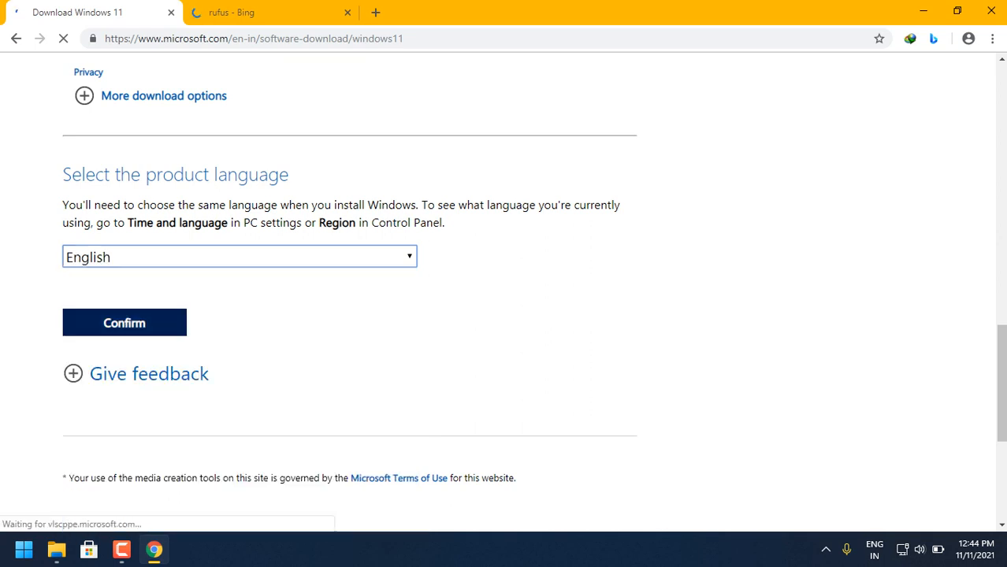
key("Tab")
scroll(498, 291, "down", 3)
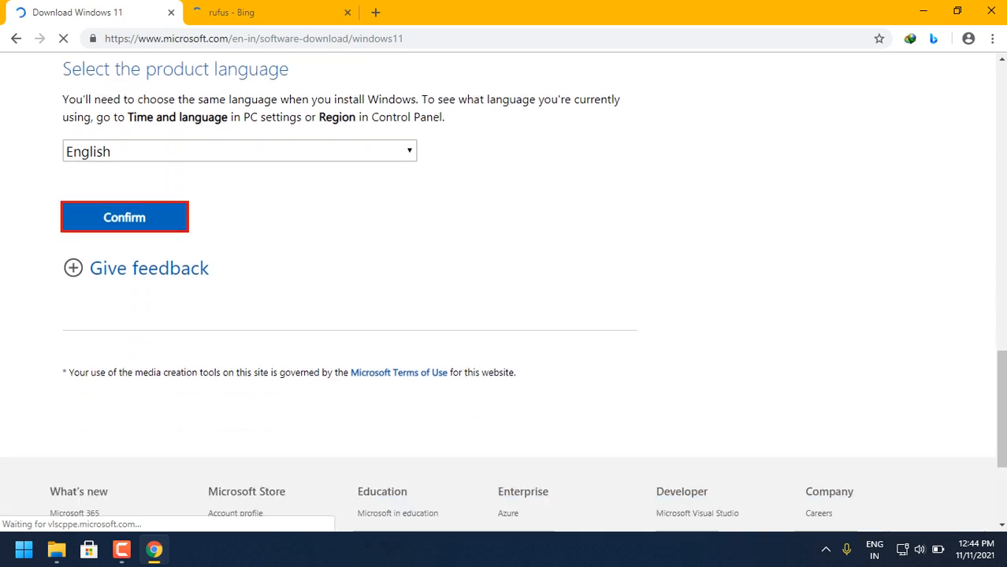
left_click(125, 104)
scroll(498, 292, "up", 3)
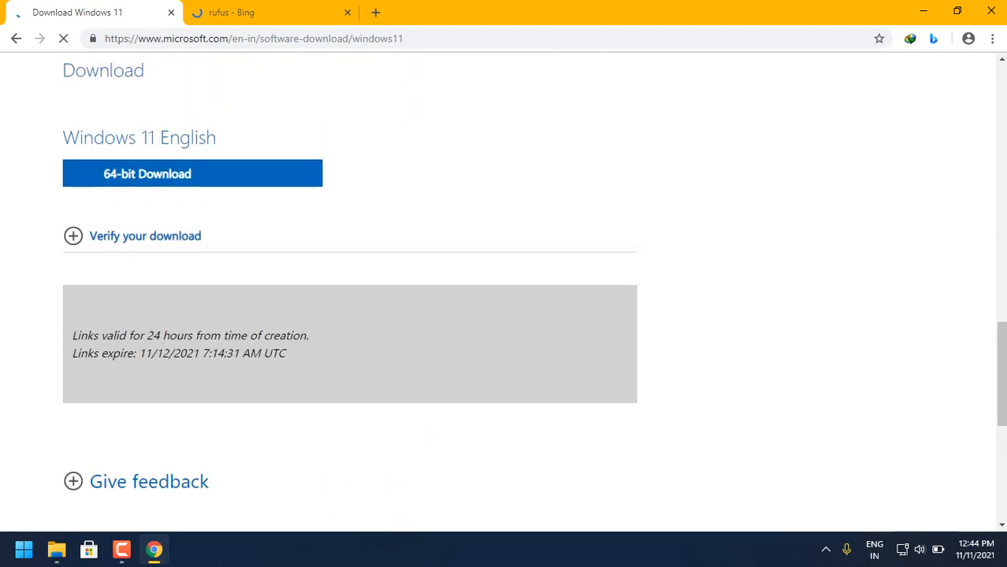
left_click(158, 174)
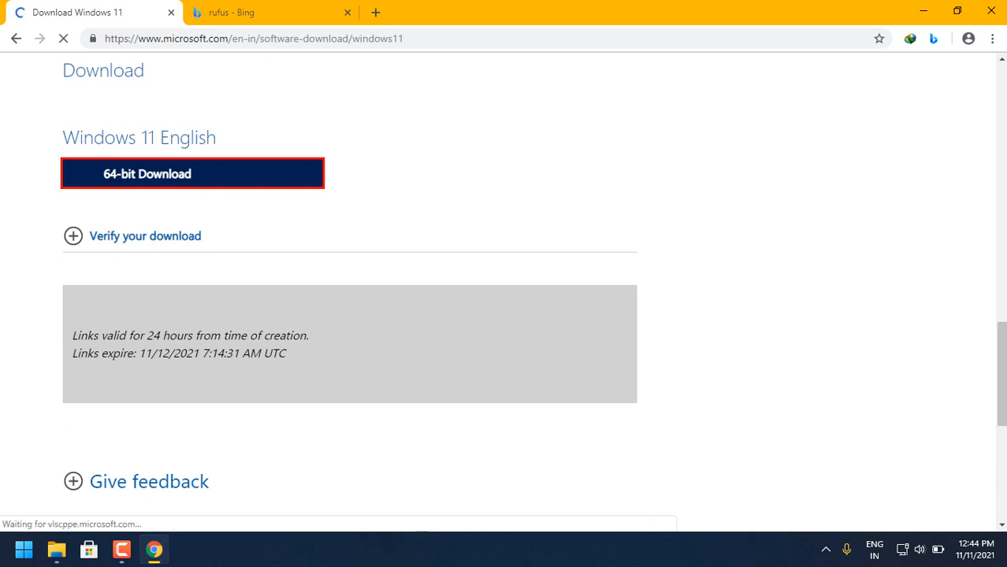
- Open the official Rufus website from the rufus search results
left_click(268, 13)
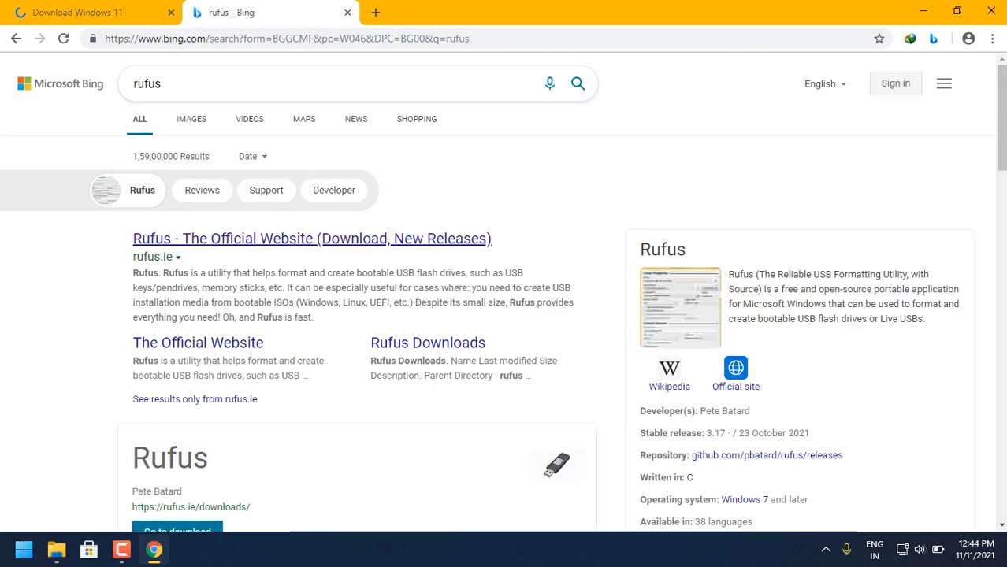
left_click(91, 13)
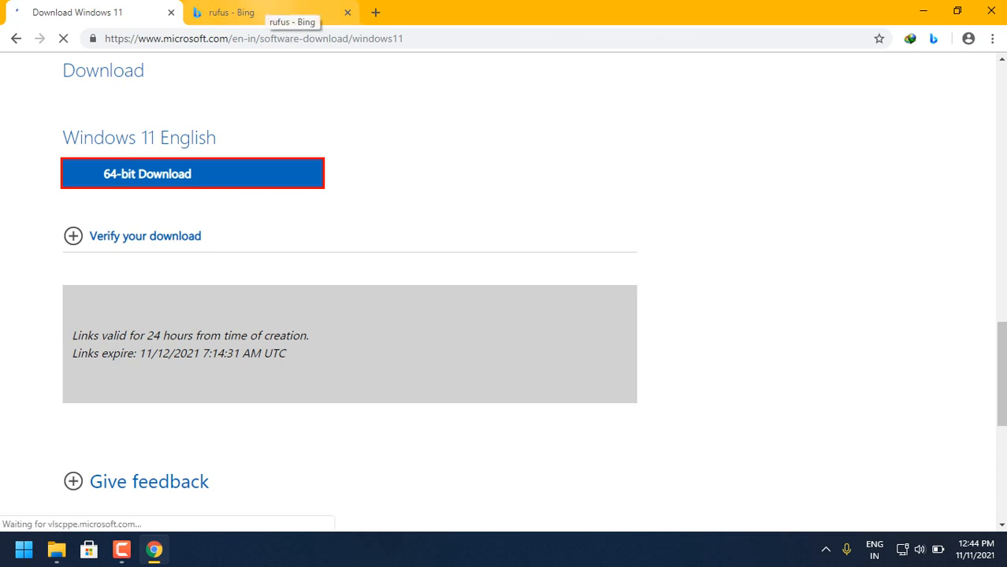
left_click(268, 12)
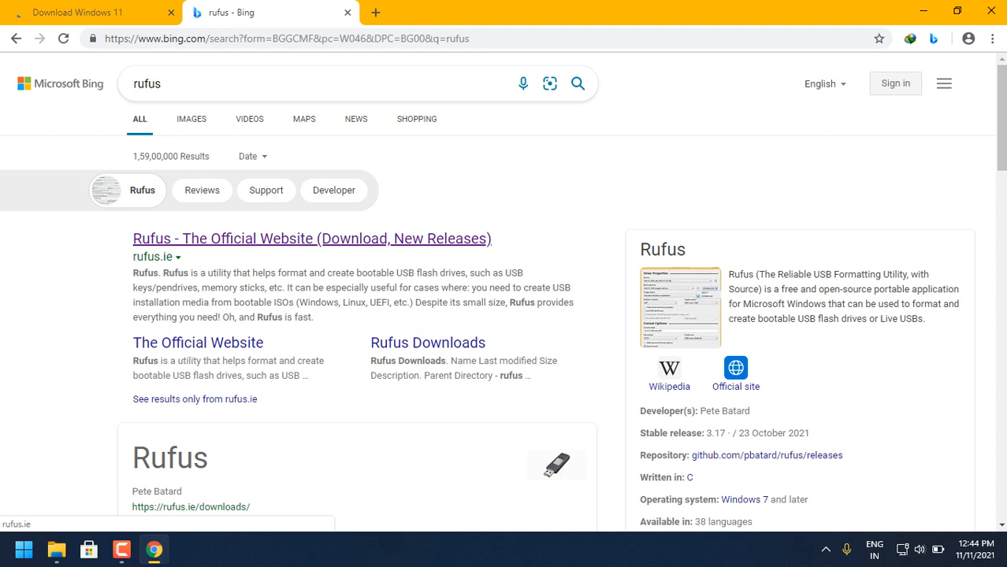
left_click(312, 238)
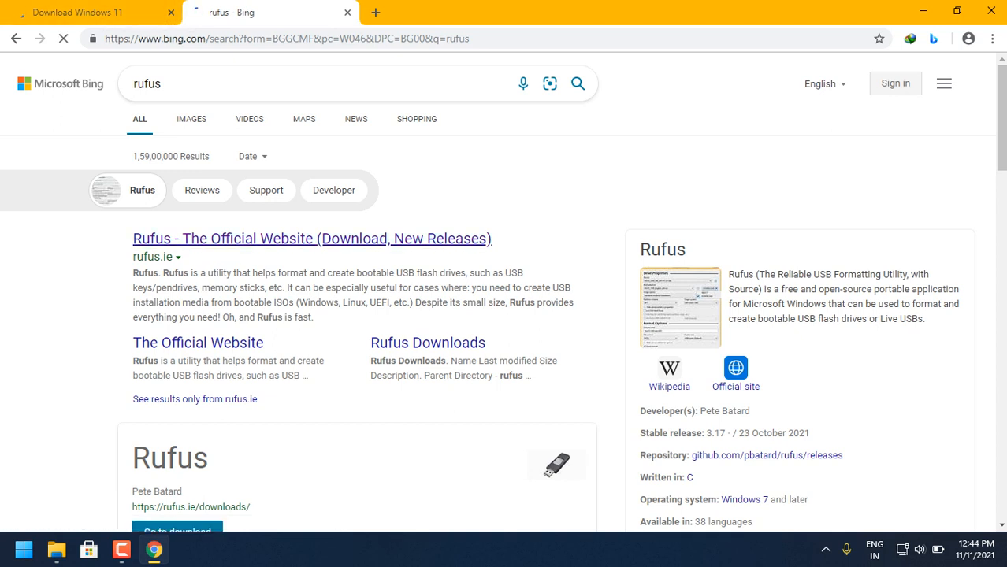
left_click(95, 13)
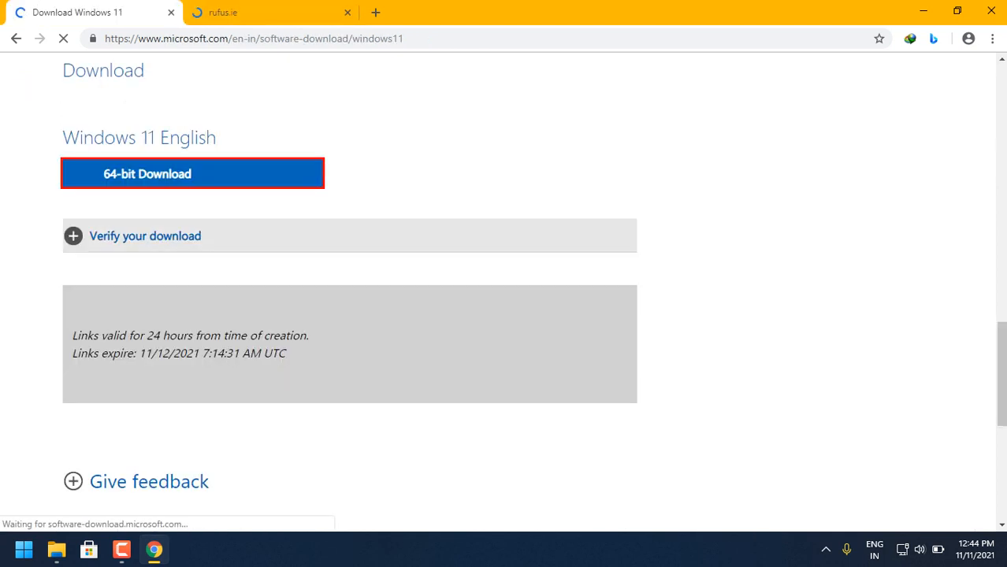
left_click(273, 13)
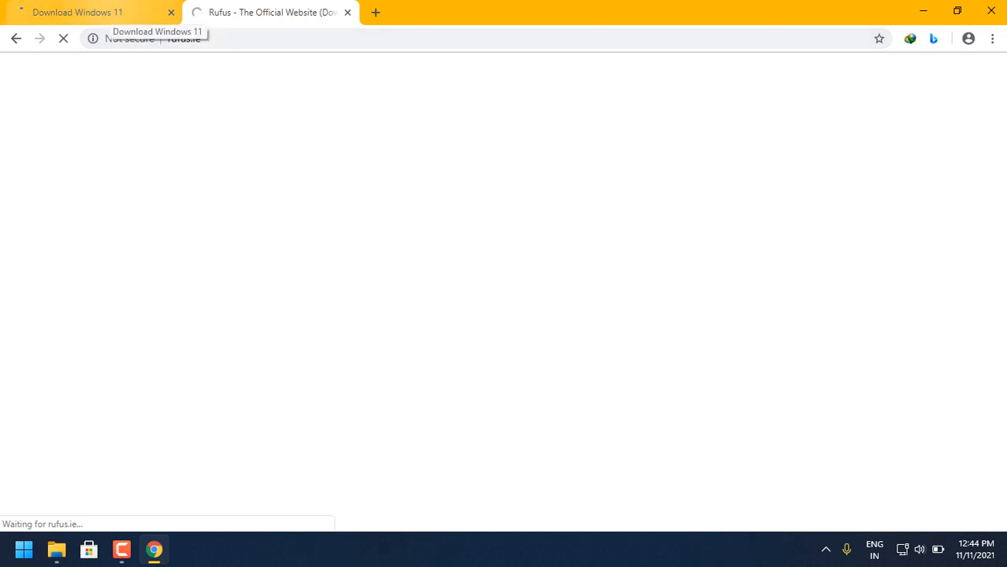
left_click(118, 12)
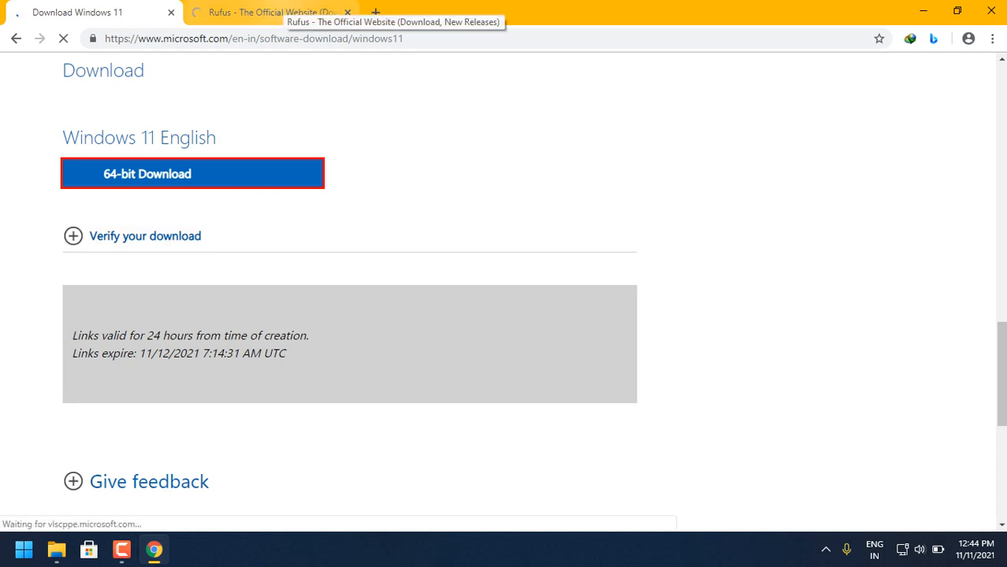
left_click(286, 10)
left_click(94, 12)
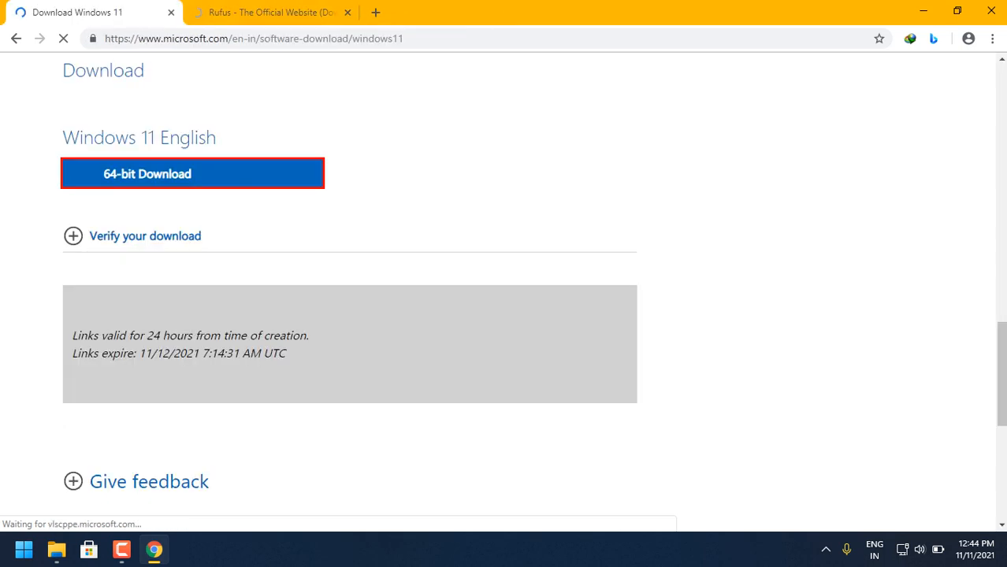
left_click(276, 12)
left_click(96, 12)
- Open the browser's downloads list and pause the Win11_English_x64.iso download
left_click(192, 173)
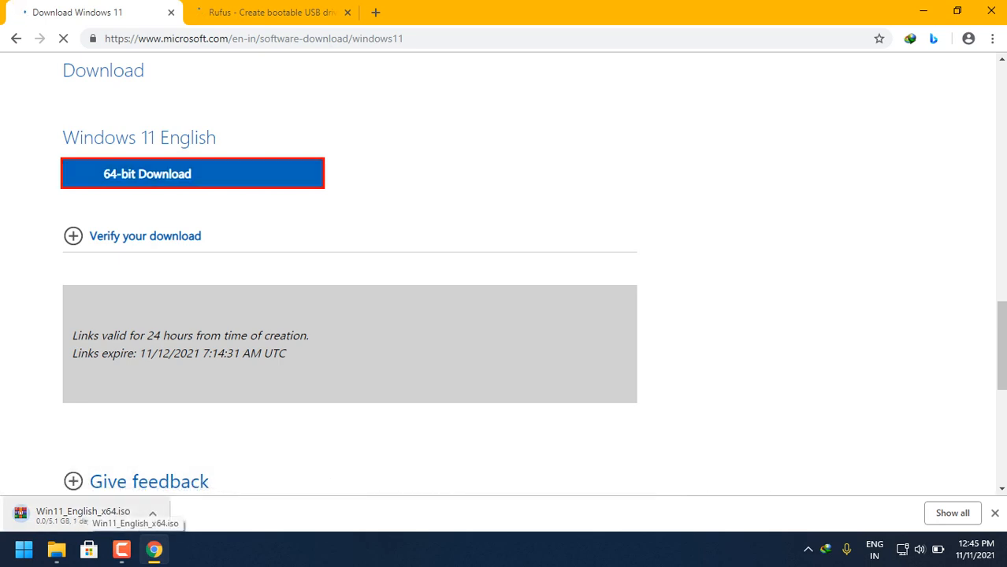
key("ctrl+j")
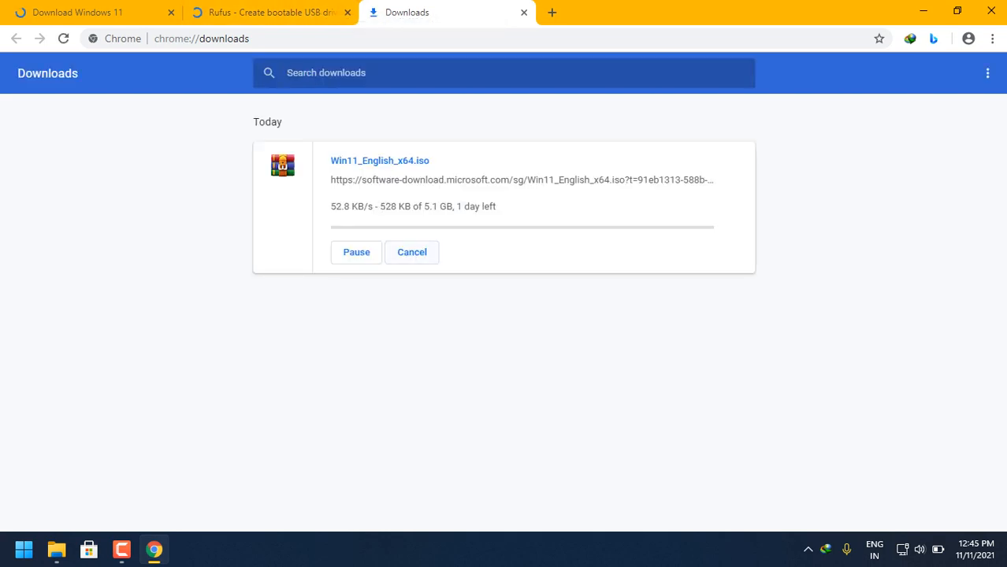
left_click(356, 252)
- Go to the Download section of the Rufus site and close the Downloads and Download Windows 11 pages
left_click(271, 13)
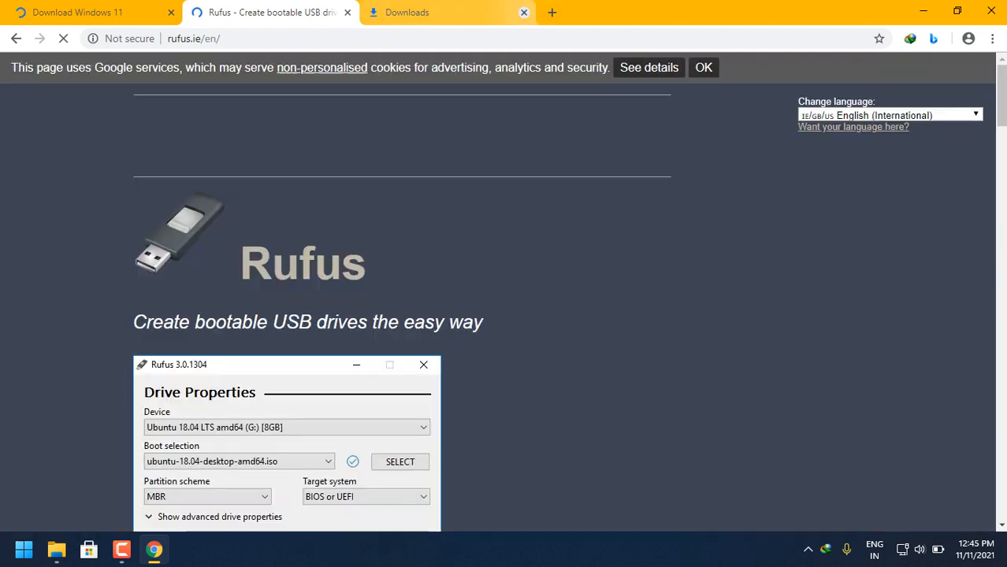
left_click(524, 12)
scroll(503, 293, "down", 7)
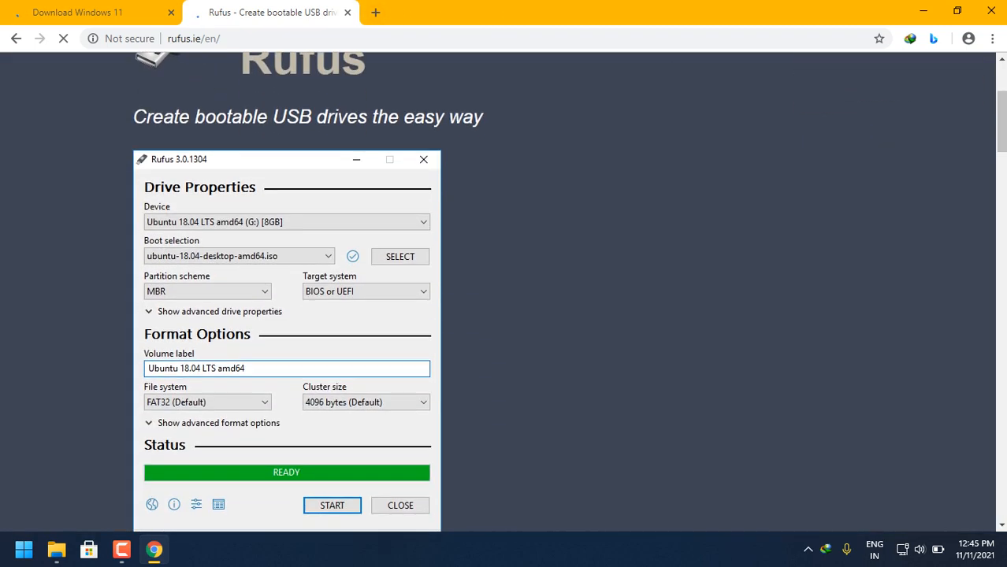
scroll(213, 351, "down", 2)
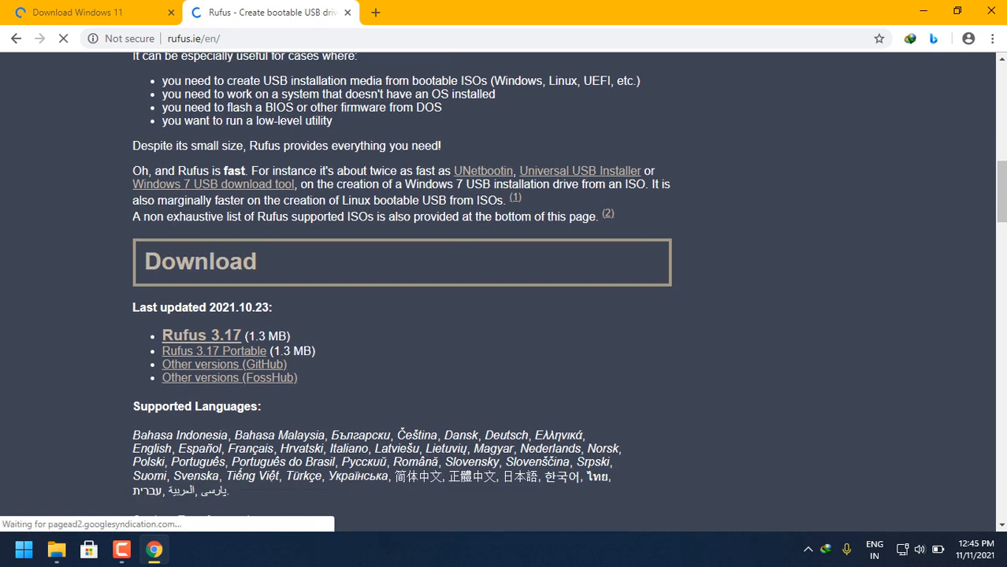
left_click(171, 12)
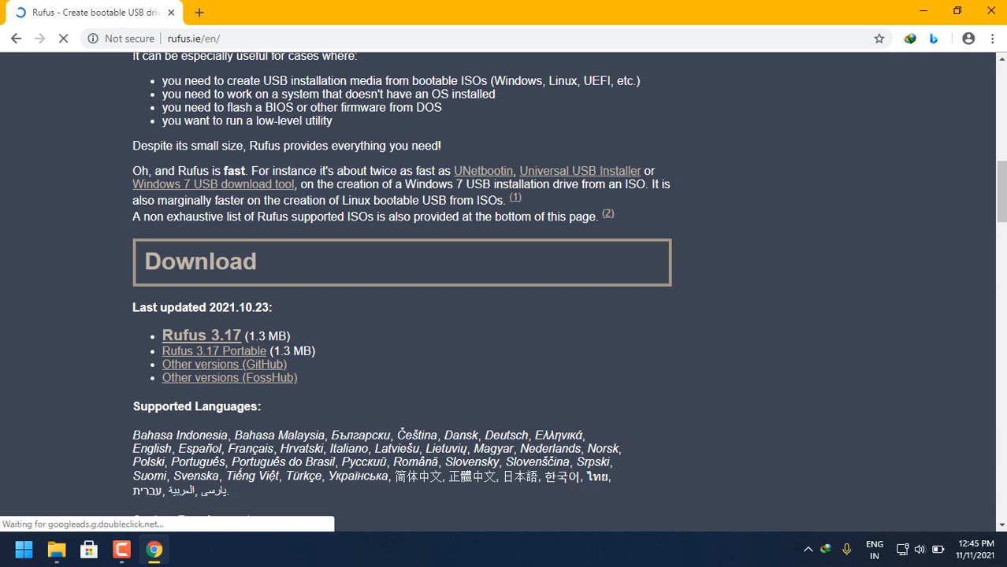
- Switch to File Explorer and go back to the Software folder on New Volume (D:)
left_click(924, 11)
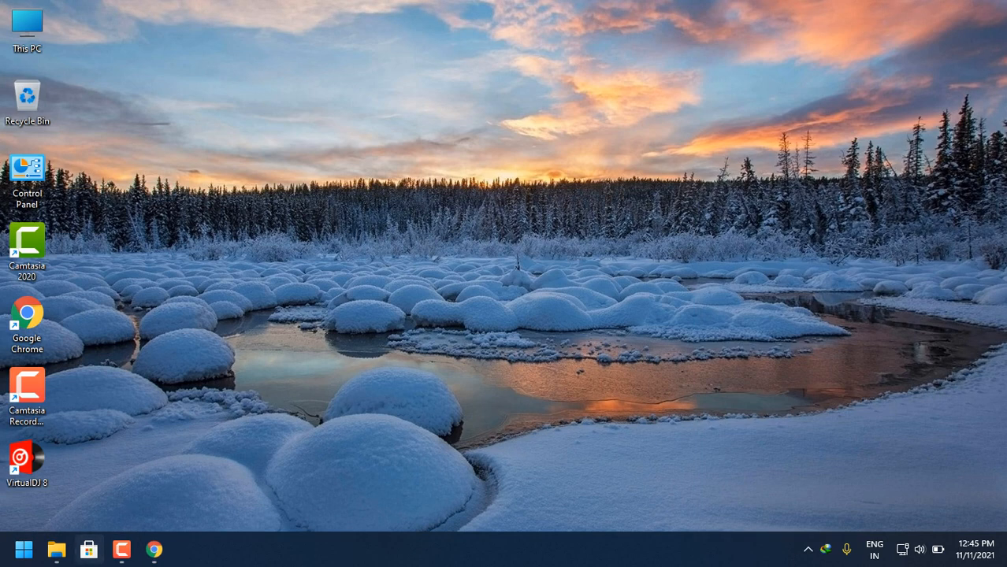
left_click(56, 549)
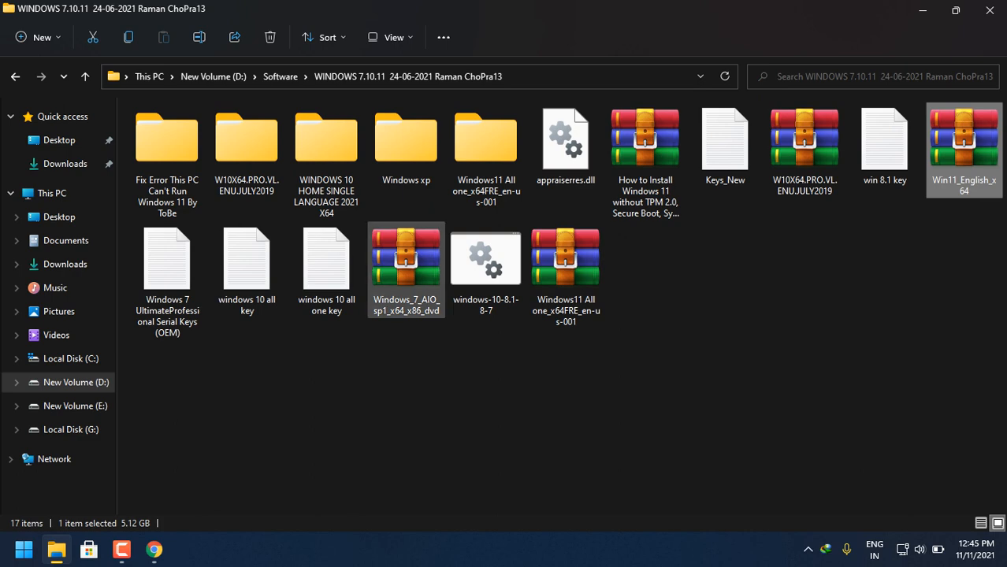
left_click(15, 76)
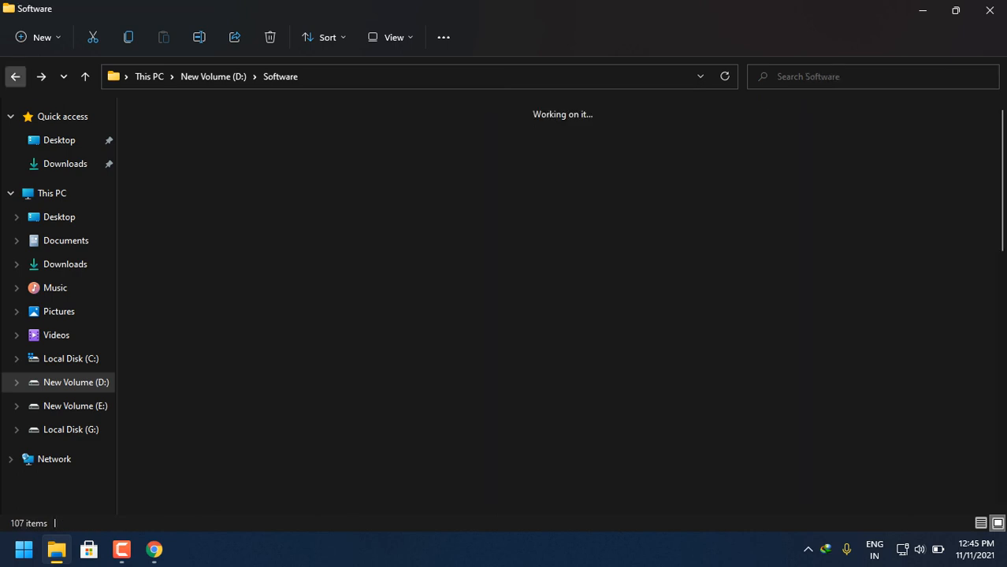
left_click(154, 549)
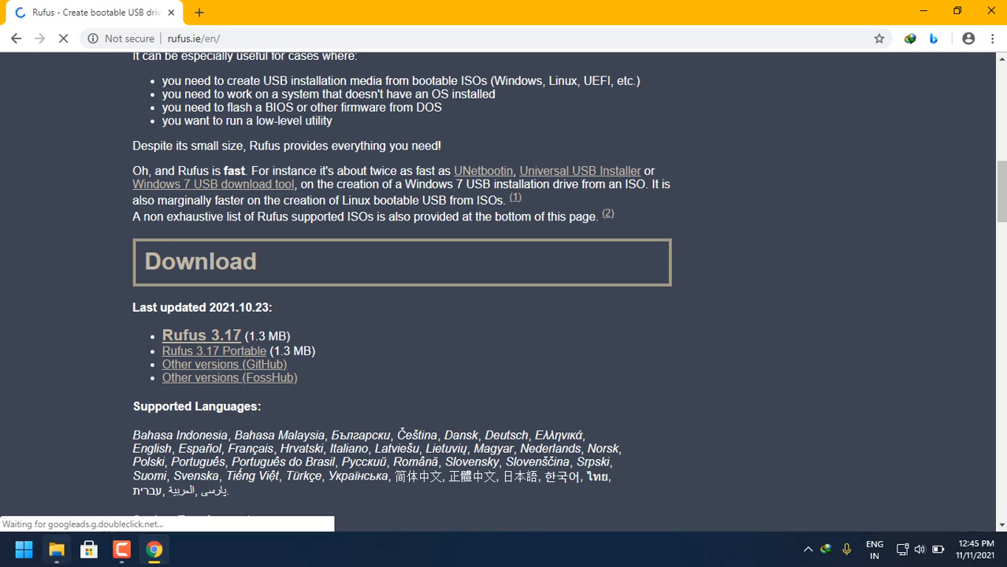
left_click(56, 549)
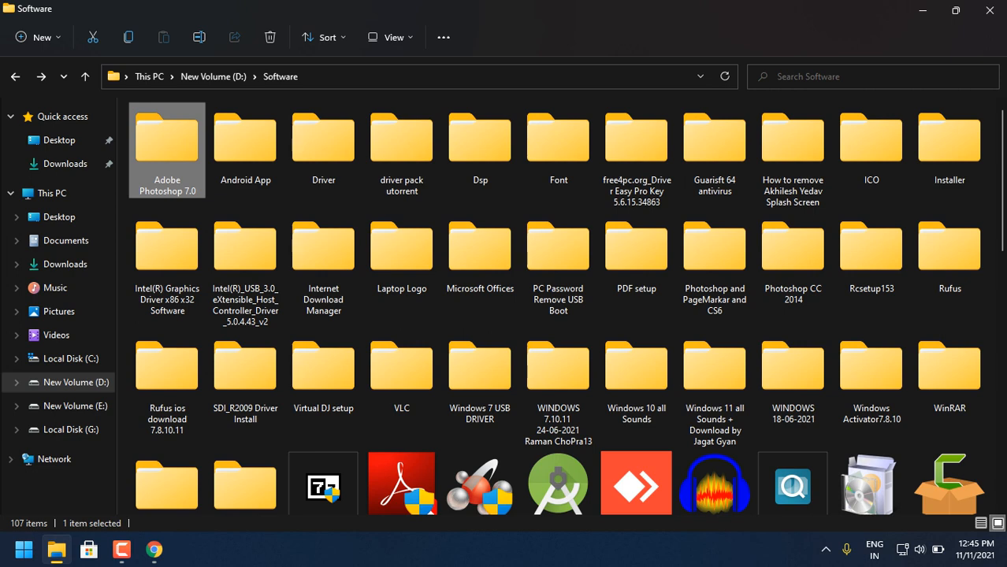
left_click(122, 550)
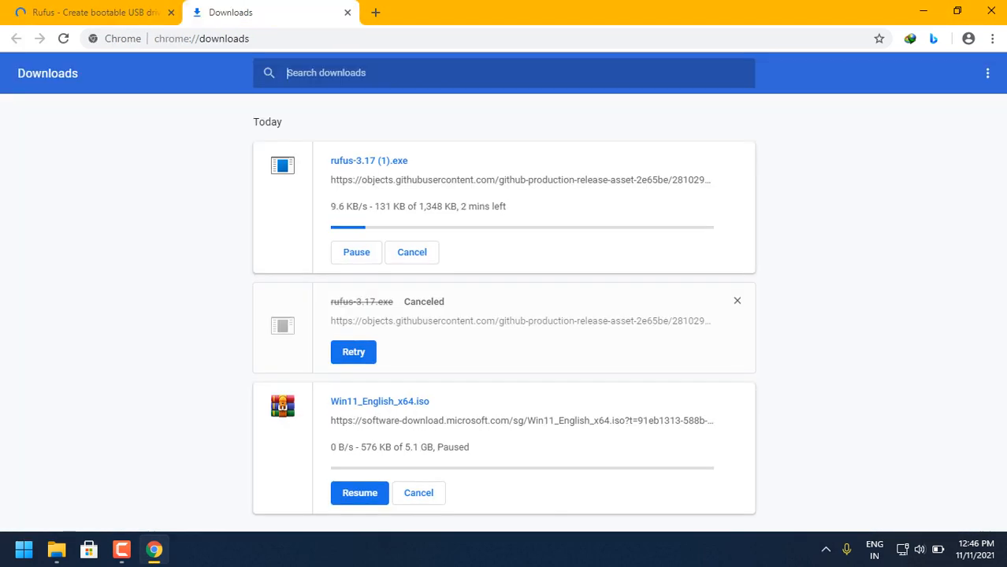
- Close the Rufus web page and select the USB drive CCCOMA_X64FRE_EN-US_DV9 (H:) under This PC in File Explorer
left_click(171, 13)
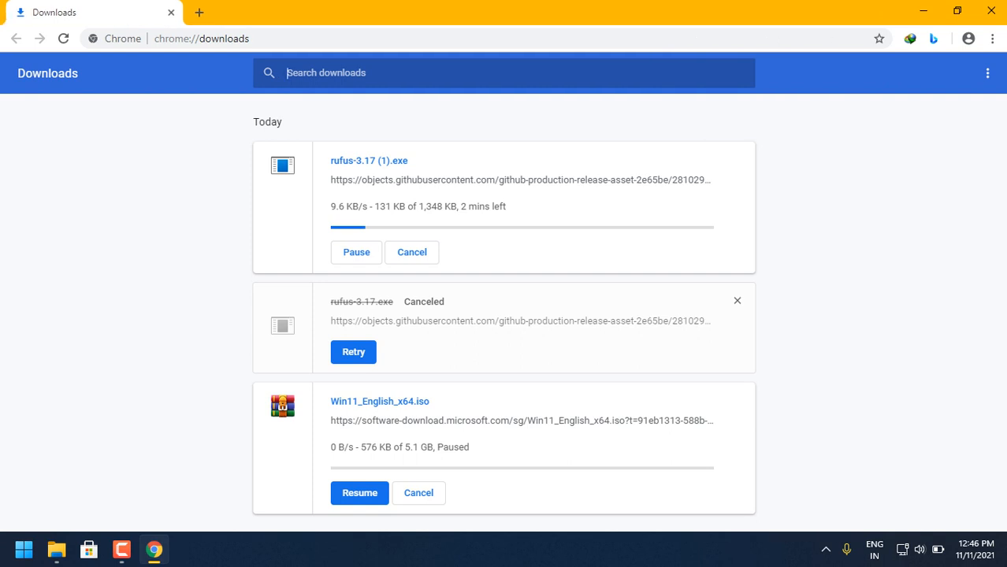
left_click(56, 550)
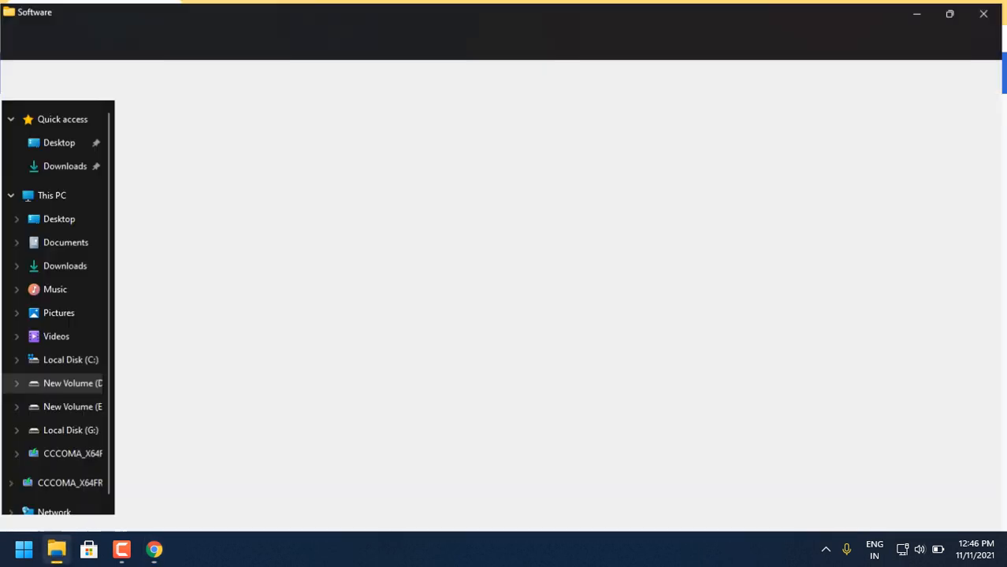
left_click(15, 77)
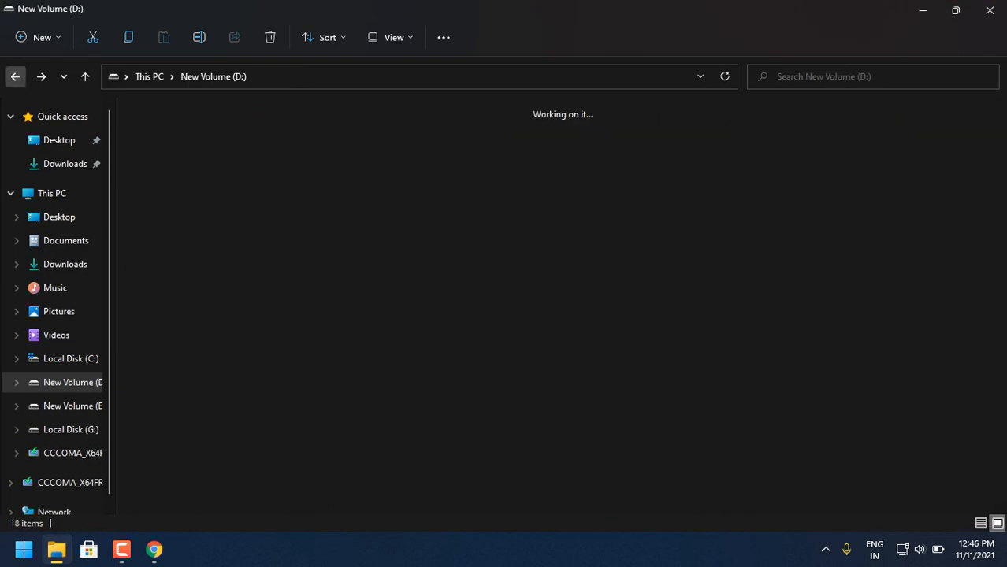
left_click(15, 77)
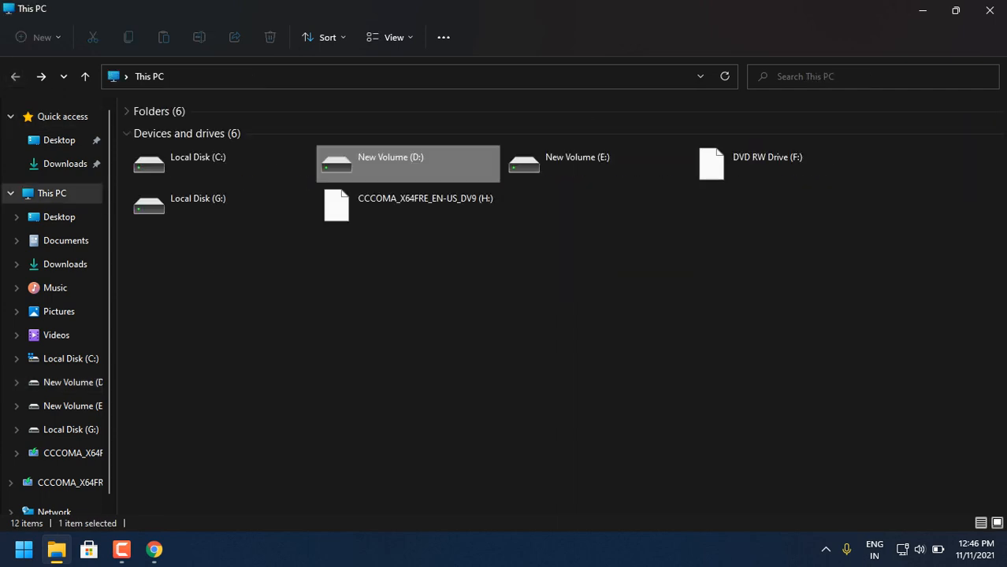
left_click(408, 206)
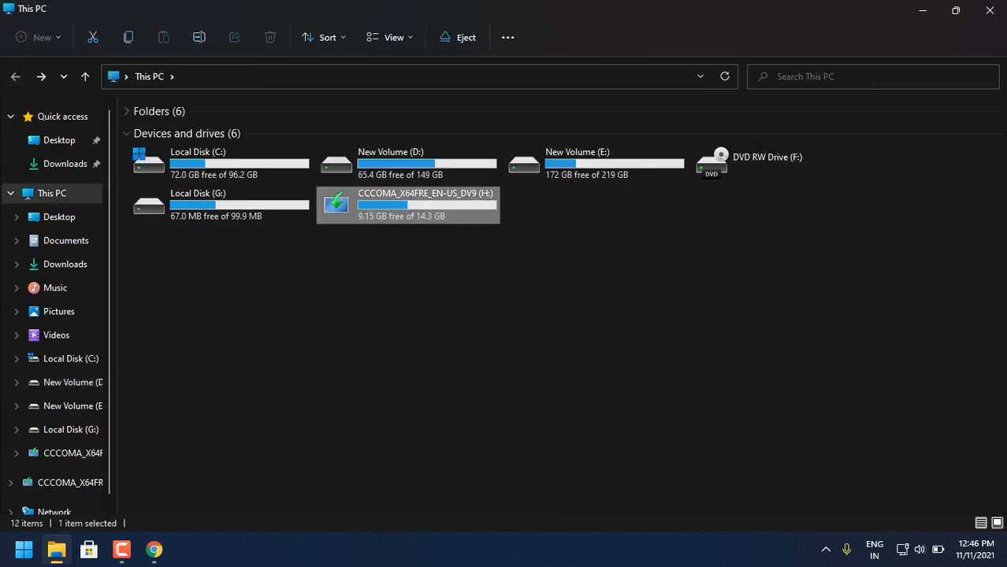
- Open the Rufus ios download 7.8.10.11 folder inside Software on New Volume (D:) and show its contents as large icons
double_click(394, 164)
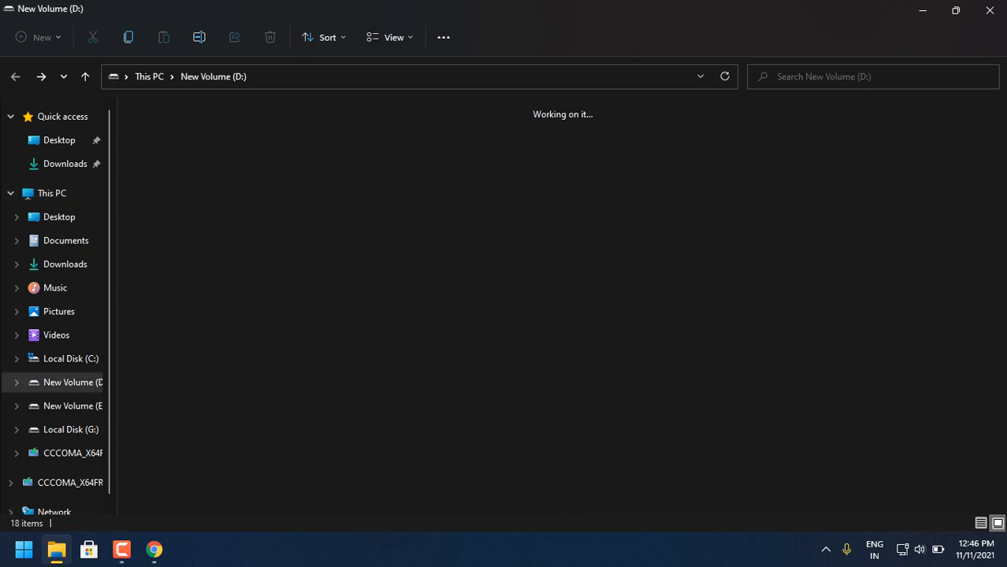
left_click(923, 10)
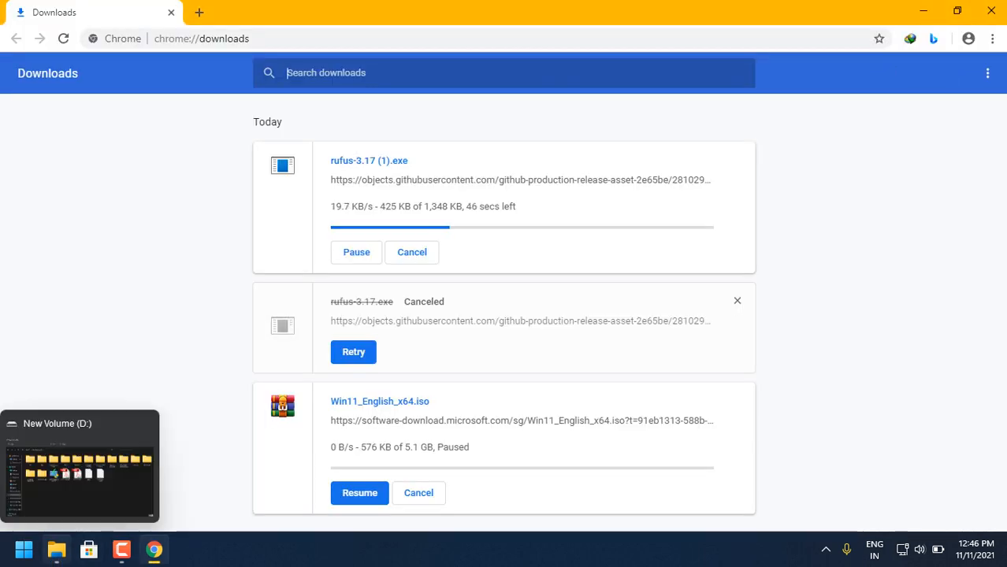
left_click(56, 550)
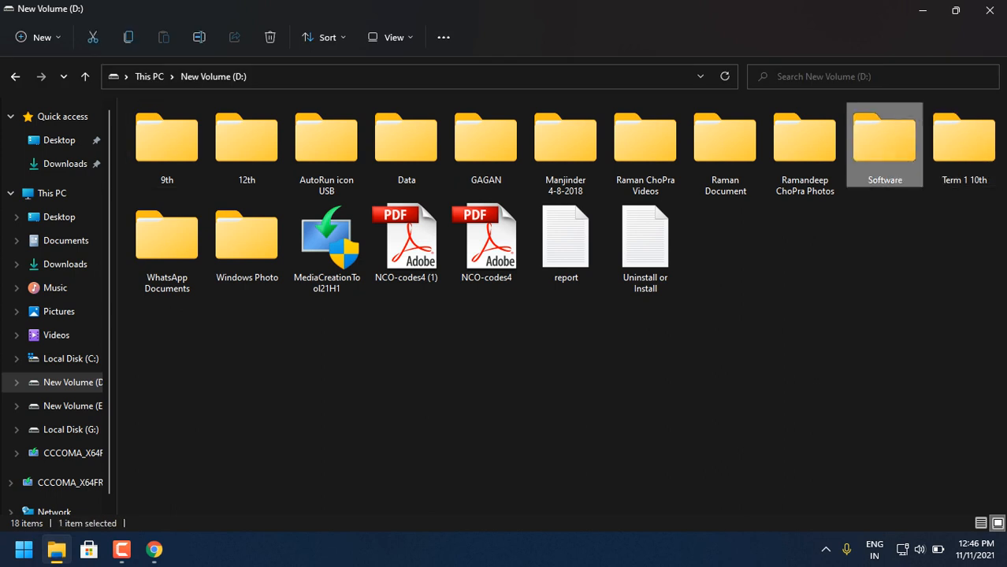
double_click(883, 139)
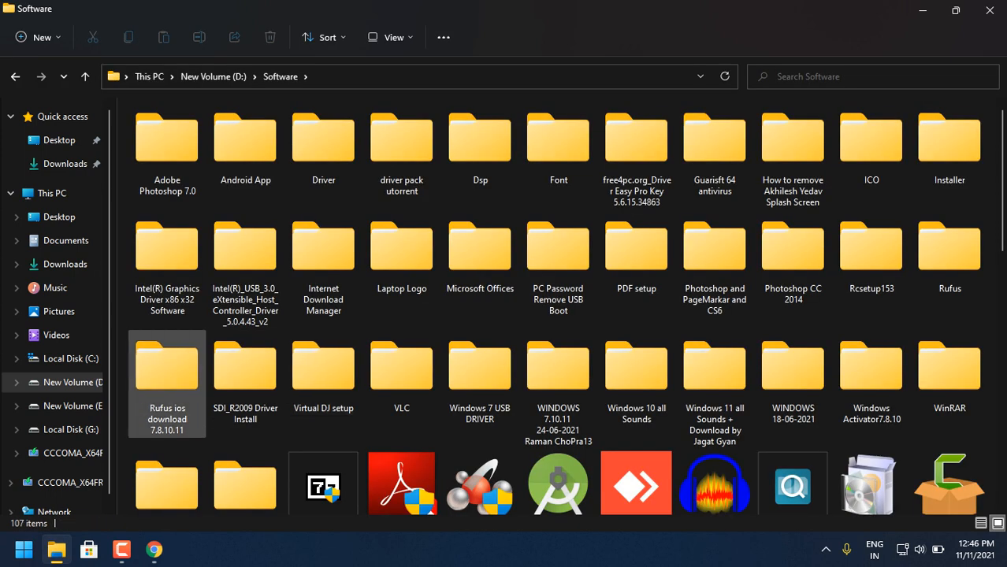
double_click(167, 370)
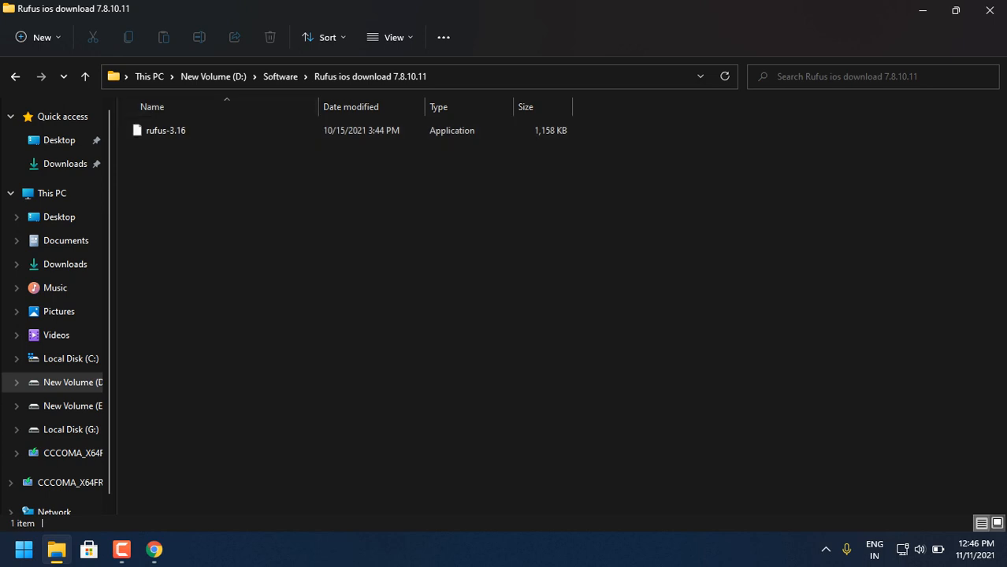
left_click(997, 524)
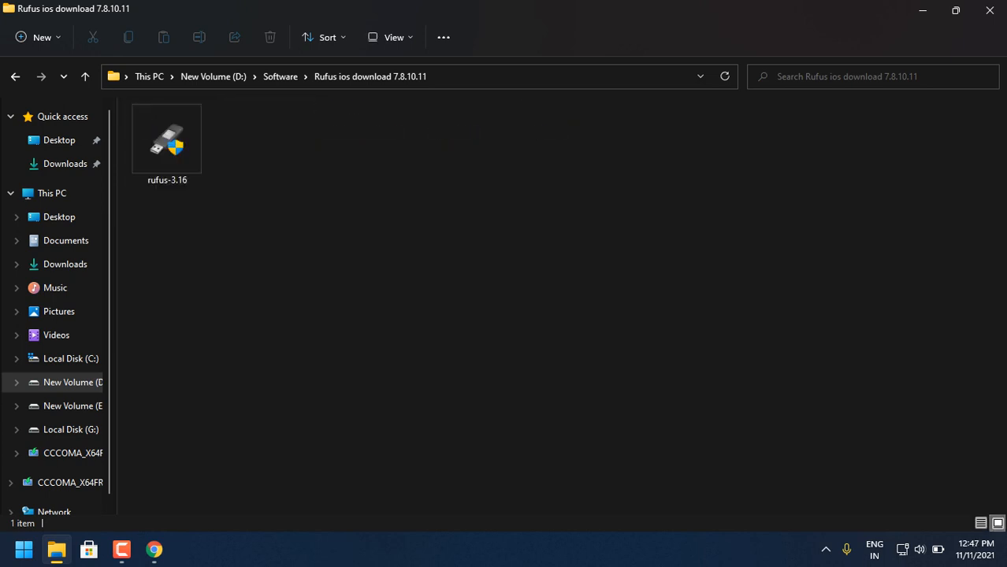
- Return to the Chrome downloads list and keep the flagged rufus-3.17 (1).exe file
left_click(153, 549)
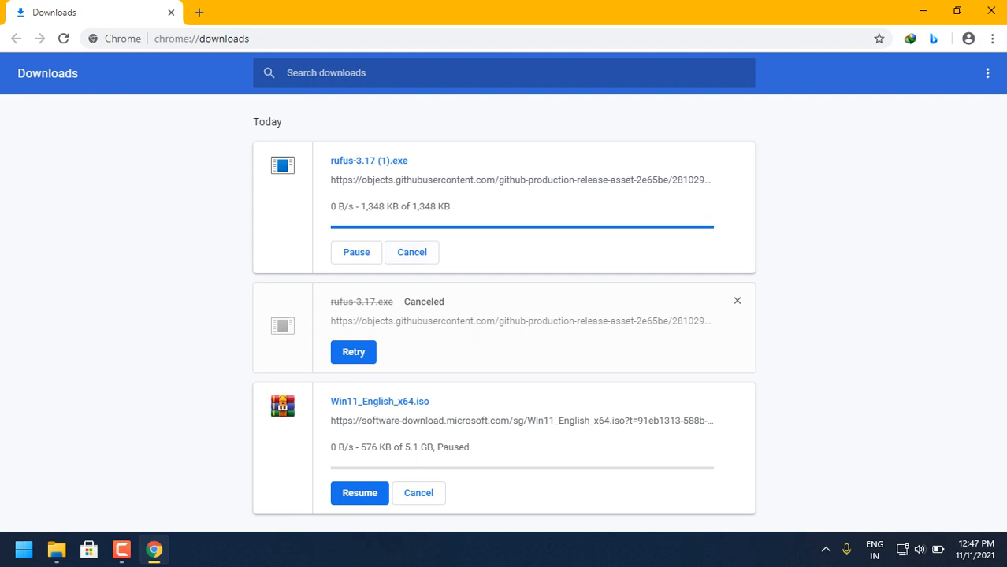
mouse_move(56, 550)
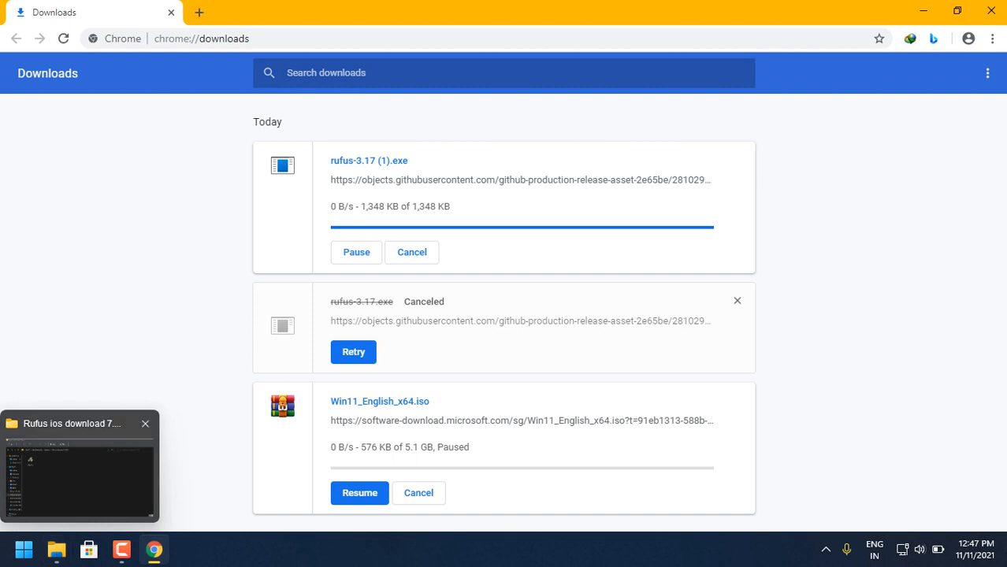
left_click(412, 237)
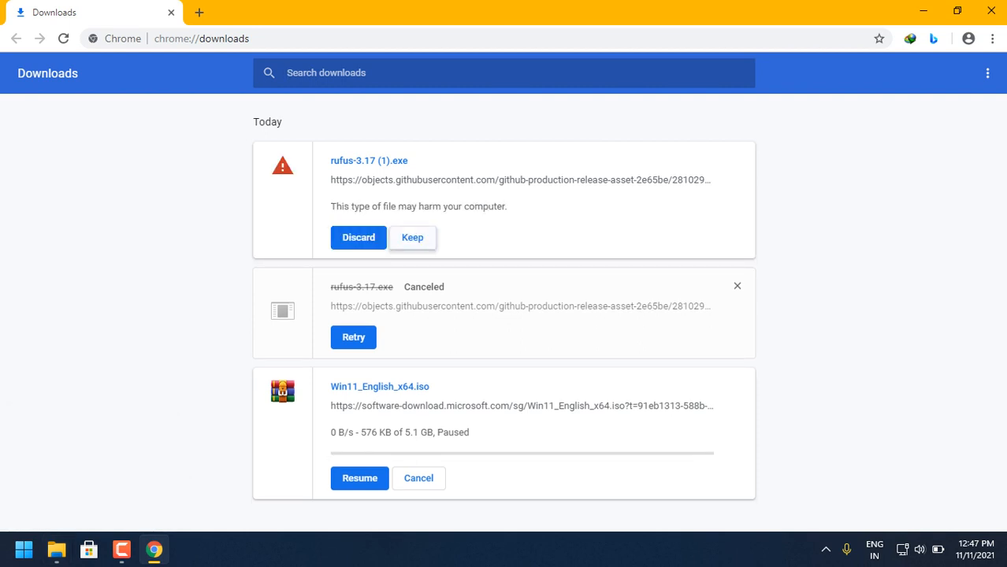
left_click(572, 123)
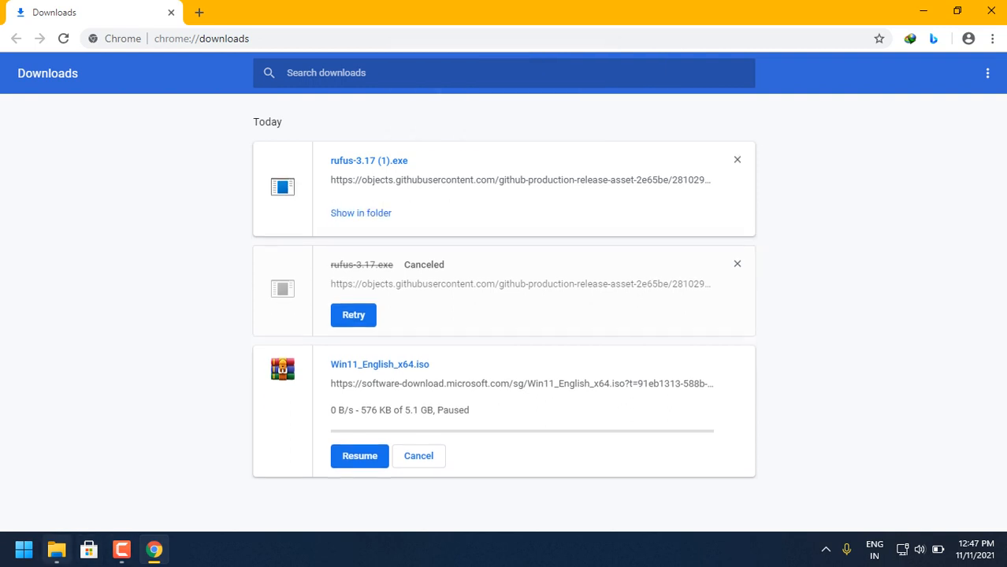
- Open the Downloads folder in File Explorer, show it as large icons and run rufus-3.17 (1)
left_click(55, 549)
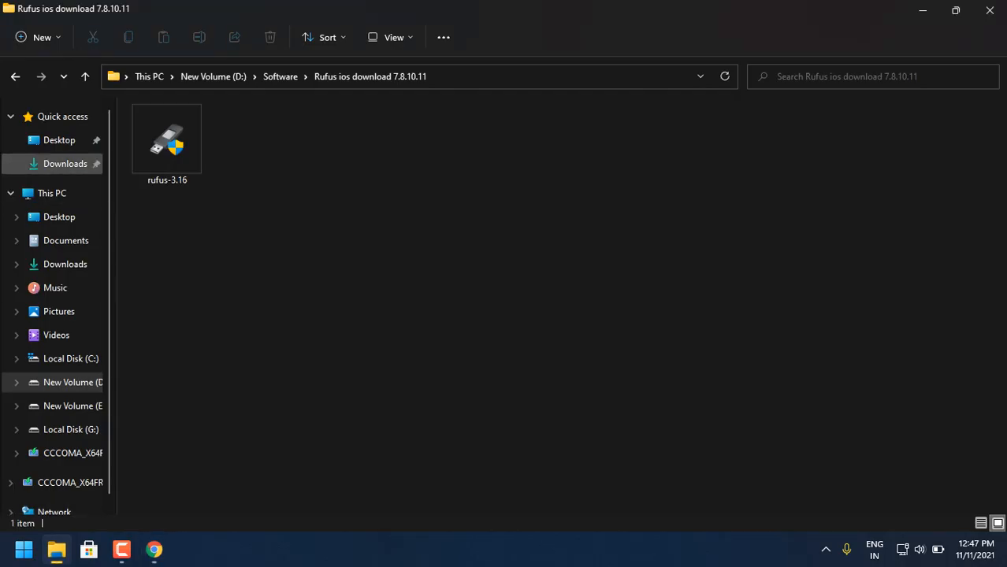
left_click(64, 164)
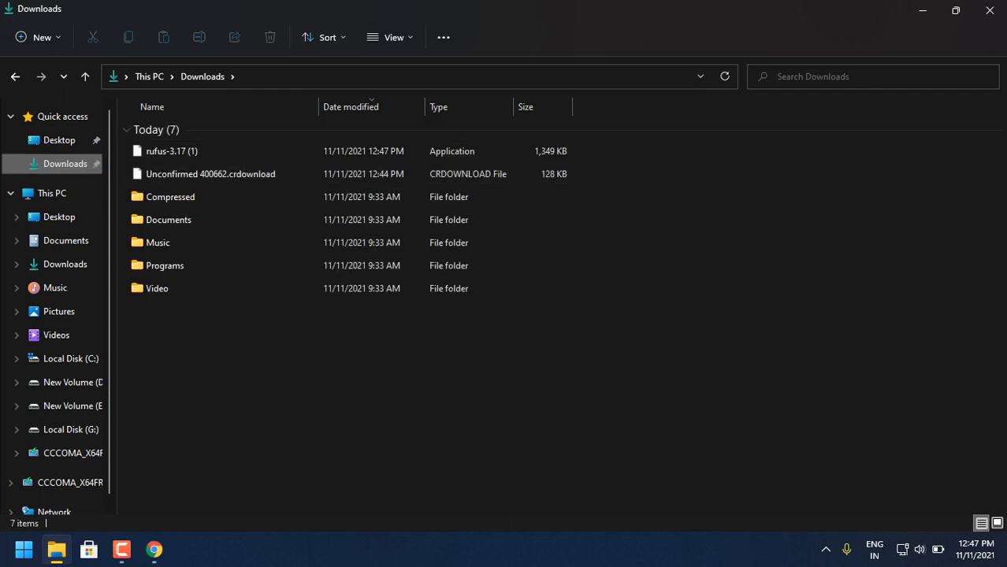
left_click(997, 524)
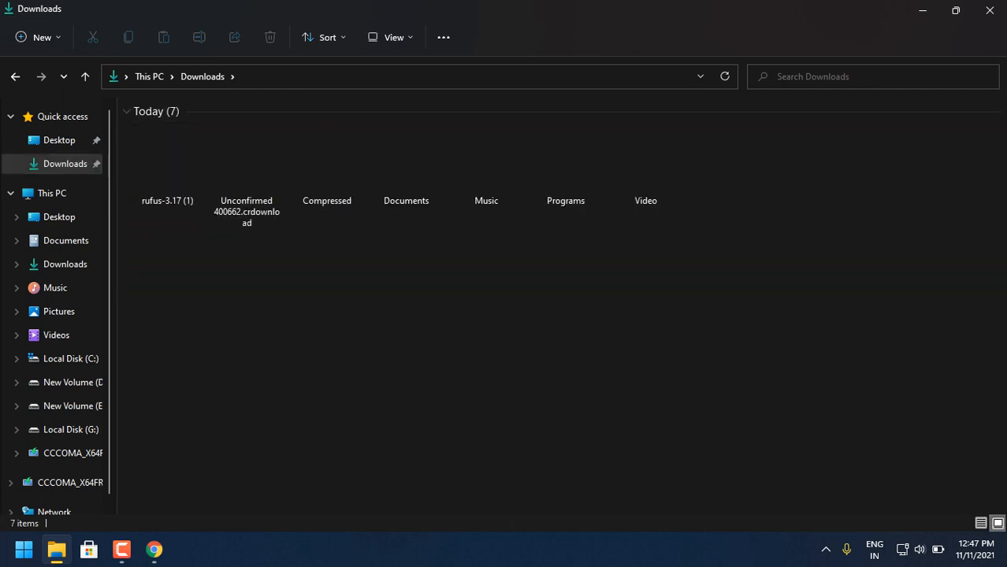
double_click(167, 161)
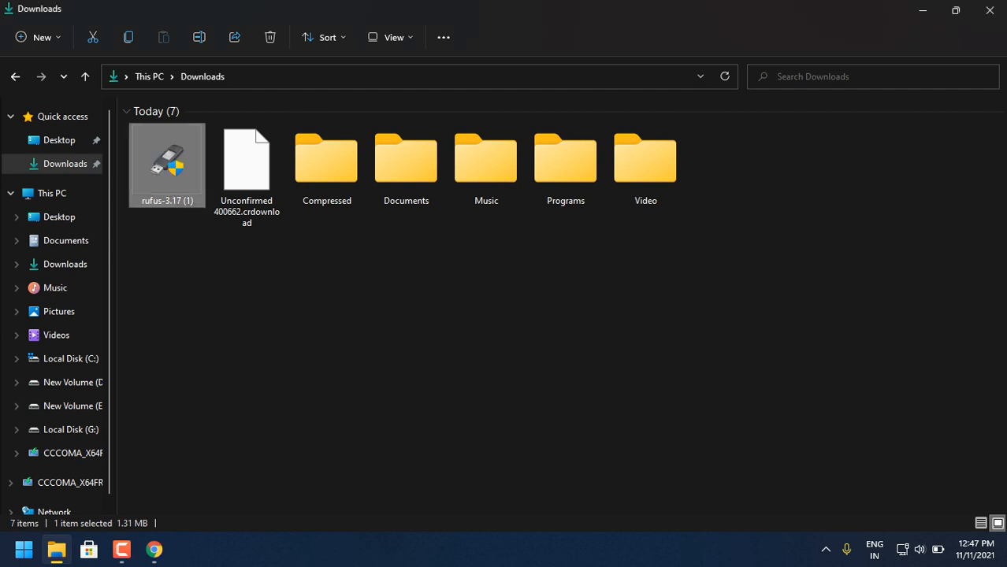
- Answer the Rufus update policy prompt and bring the Rufus 3.17 window to the front over the Software folder
left_click(825, 549)
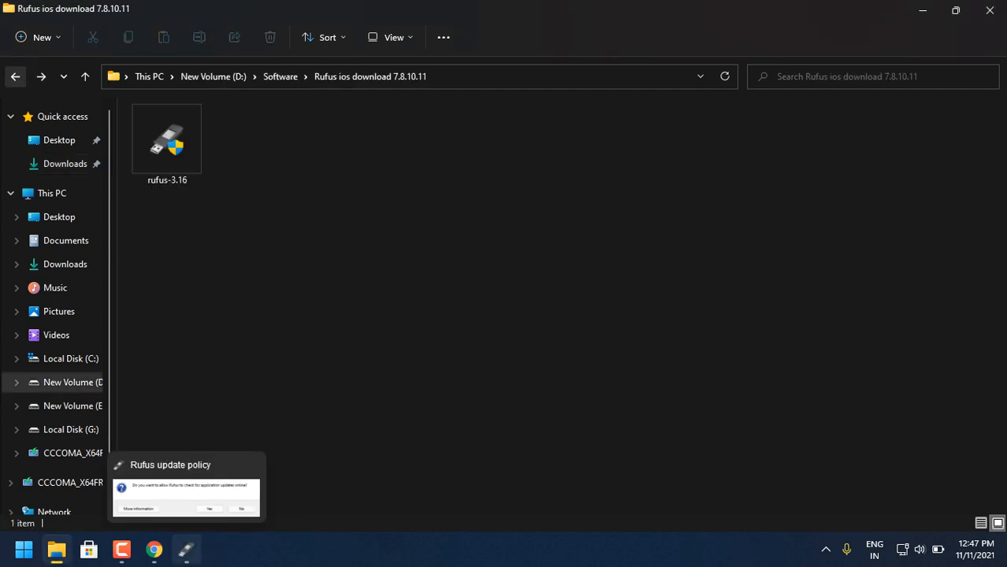
left_click(631, 292)
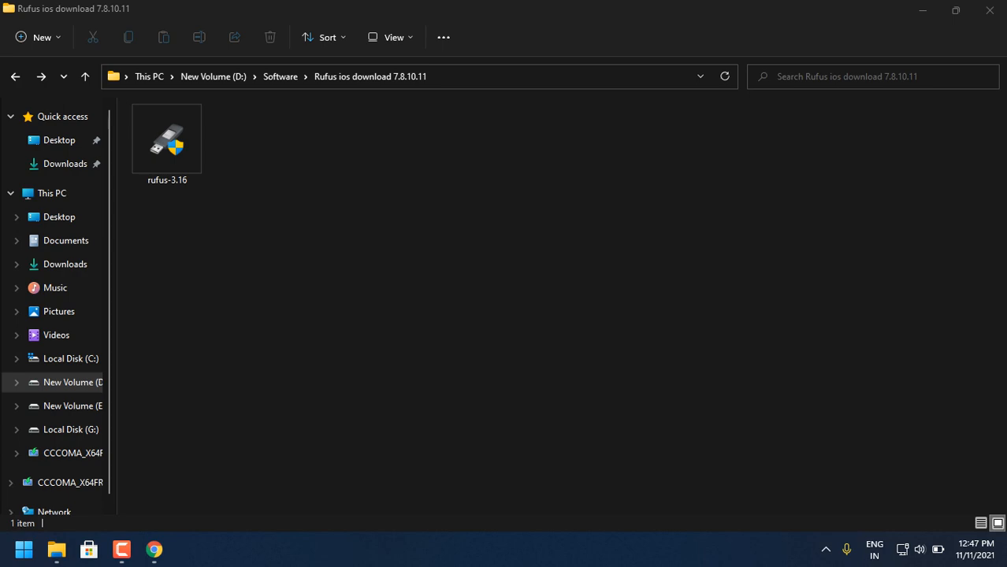
left_click(15, 76)
left_click(15, 76)
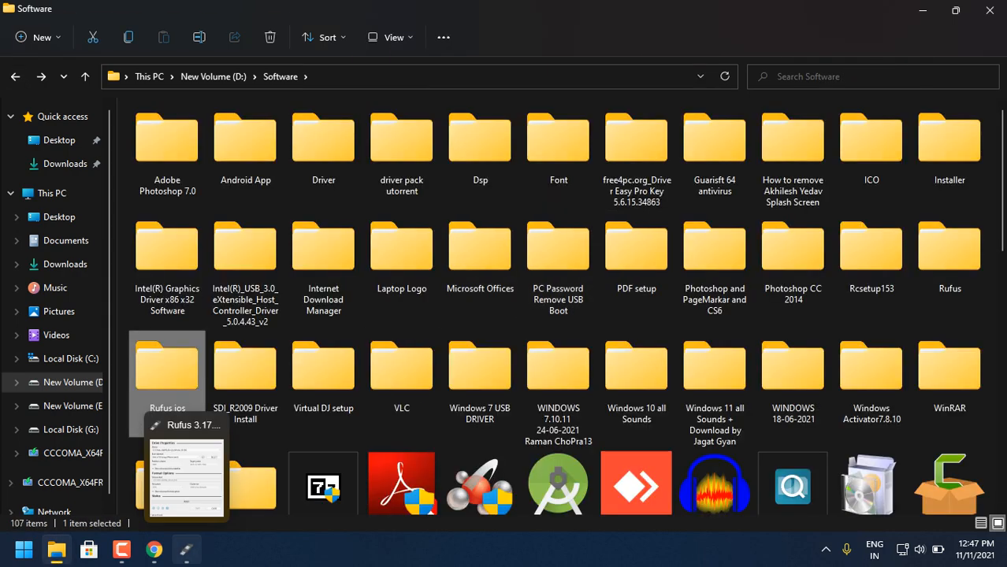
left_click(187, 550)
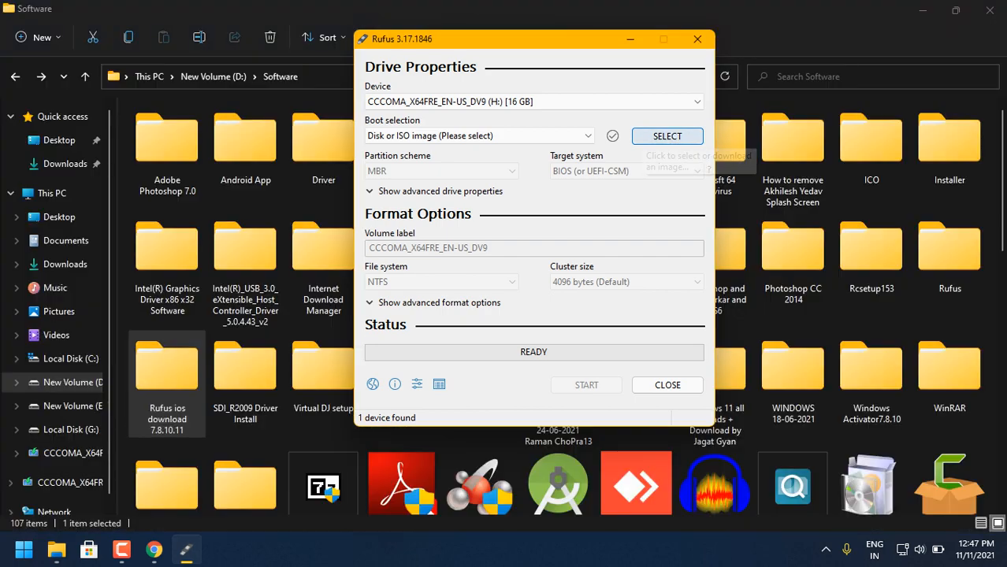
- Choose CCCOMA_X64FRE_EN-US_DV9 (H:) [16 GB] as the device and Disk or ISO image as the boot selection
left_click(552, 101)
left_click(544, 115)
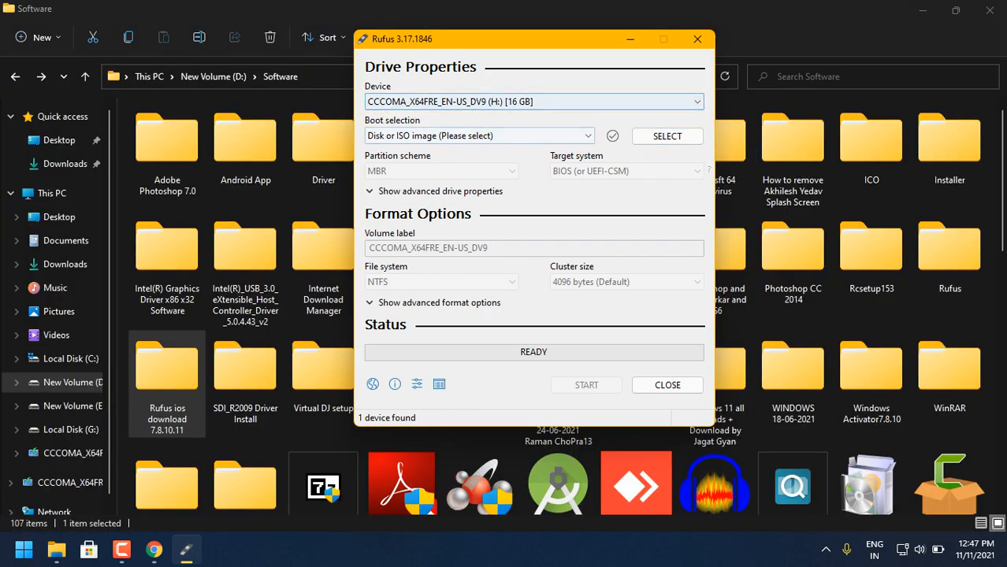
left_click(520, 135)
left_click(516, 162)
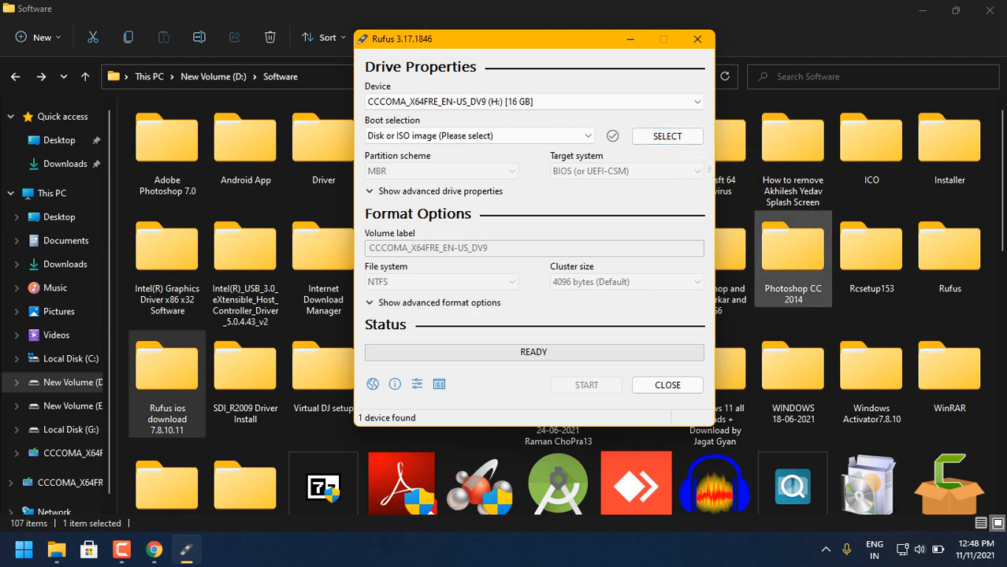
- Start selecting a boot image in Rufus and browse to the Software folder on New Volume (D:)
left_click(667, 135)
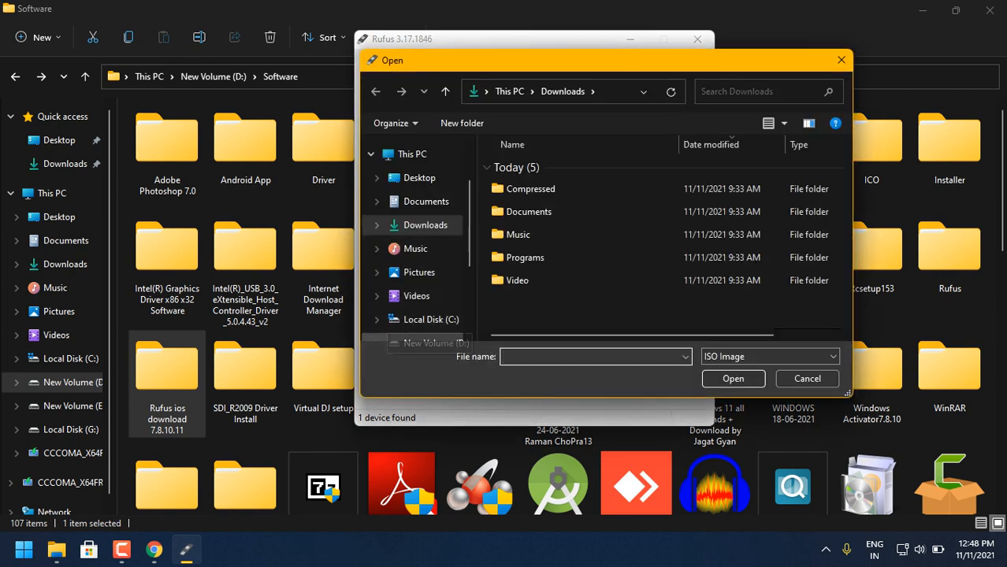
scroll(417, 323, "down", 1)
left_click(429, 313)
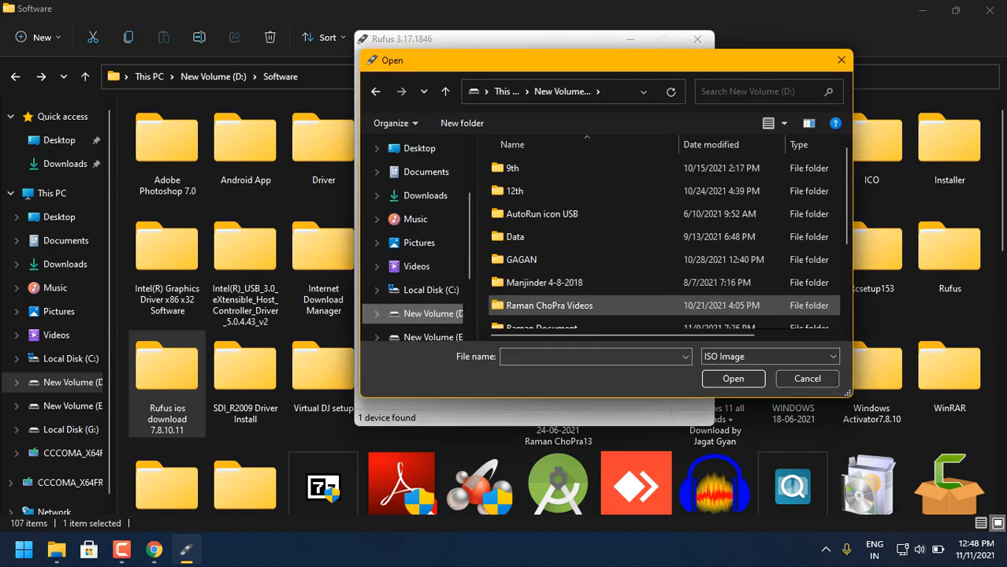
scroll(544, 305, "down", 2)
double_click(536, 249)
- Load Win11_English_x64.iso from the WINDOWS 7.10.11 24-06-2021 subfolder as the boot image
scroll(535, 248, "down", 1)
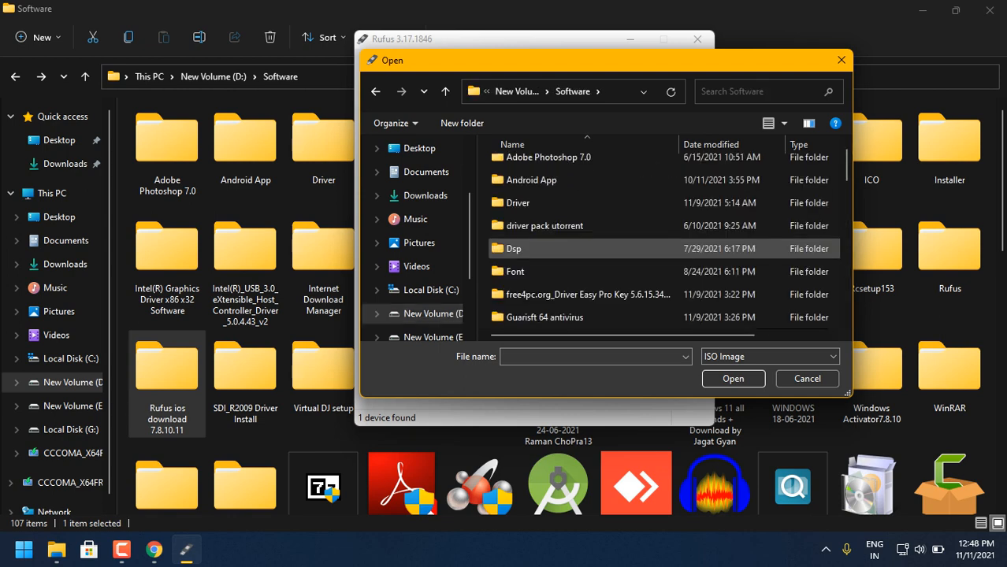
scroll(536, 248, "down", 3)
scroll(536, 248, "down", 3)
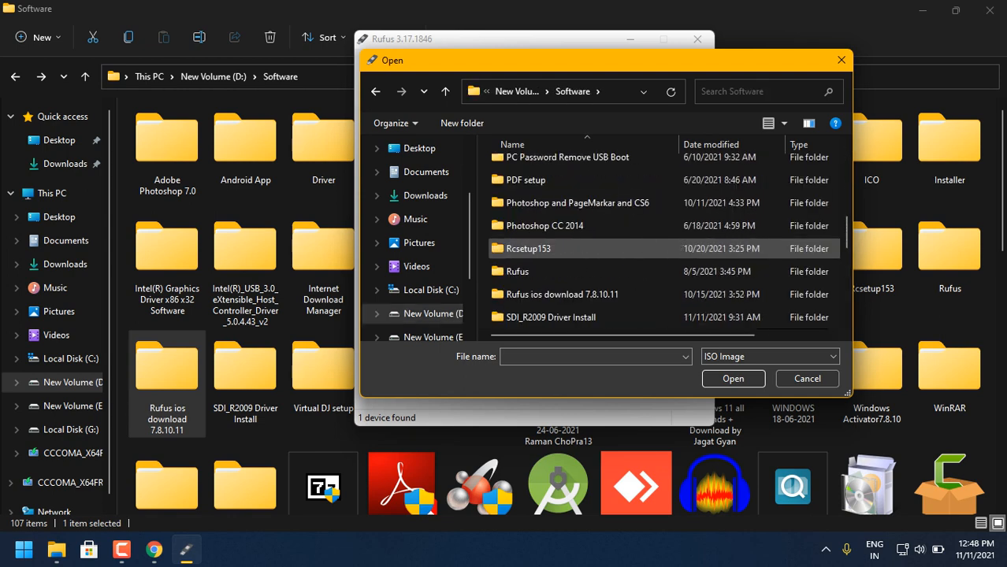
scroll(536, 248, "down", 3)
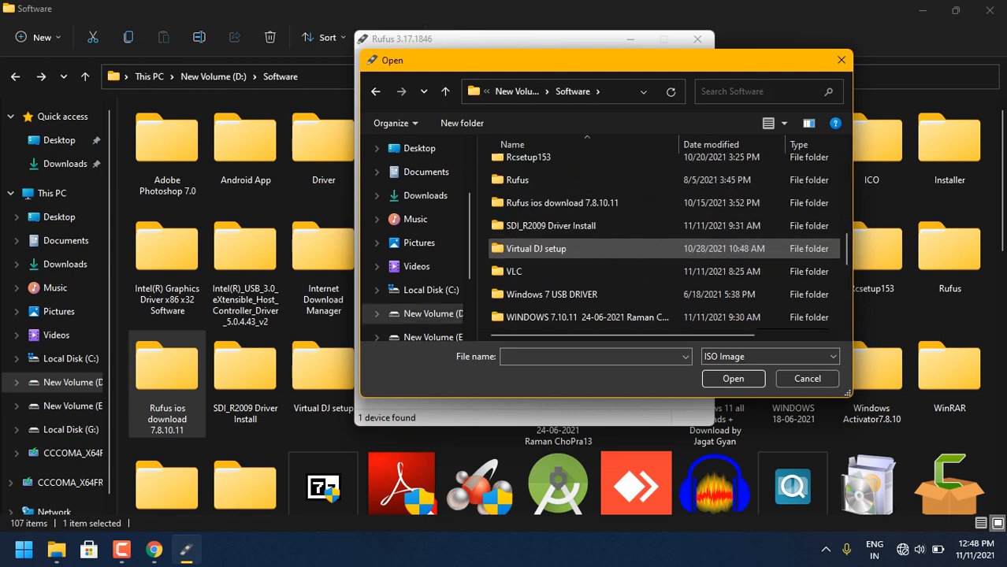
double_click(552, 317)
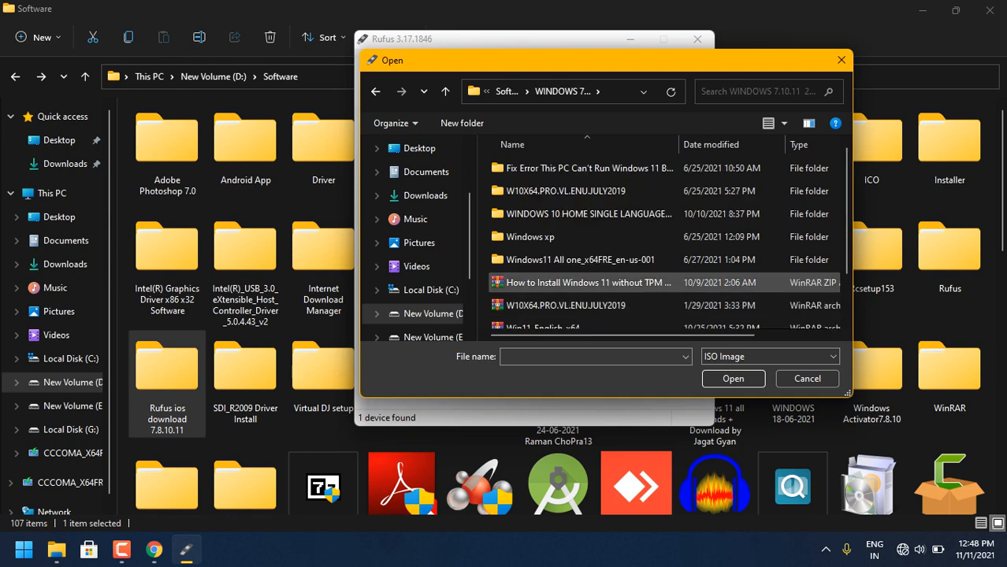
left_click(544, 324)
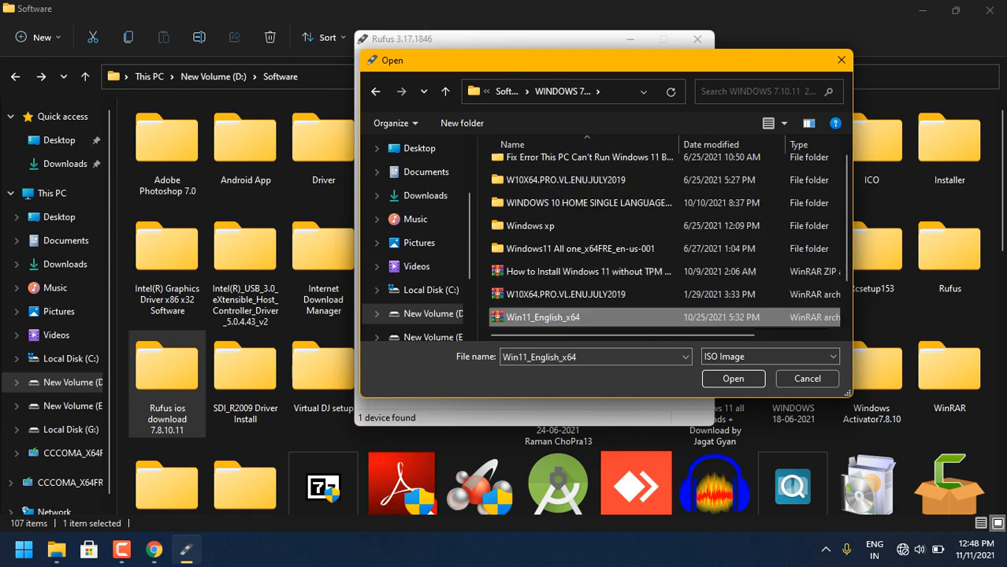
left_click(733, 379)
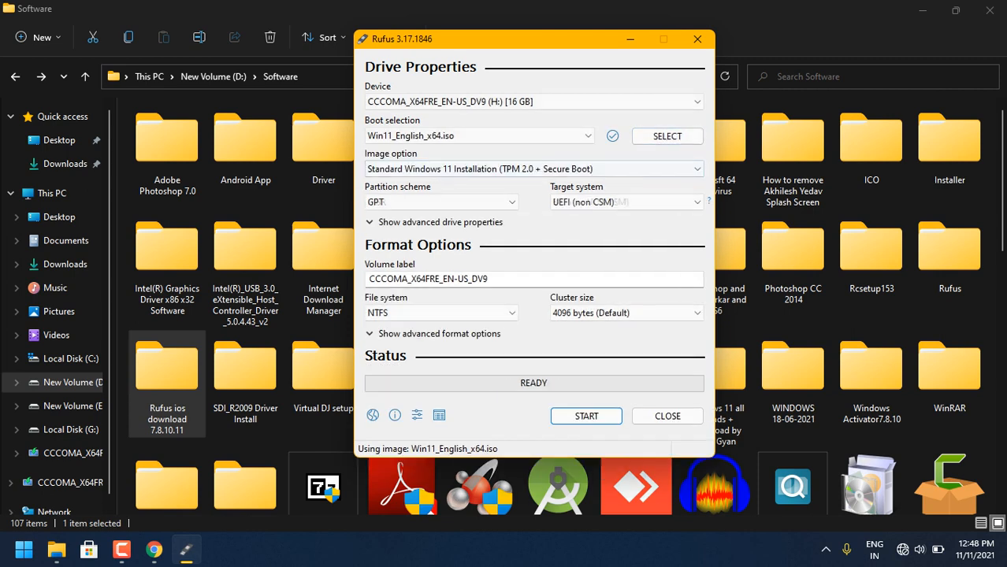
- Set the image option to Extended Windows 11 Installation (no TPM / no Secure Boot)
left_click(535, 169)
left_click(534, 169)
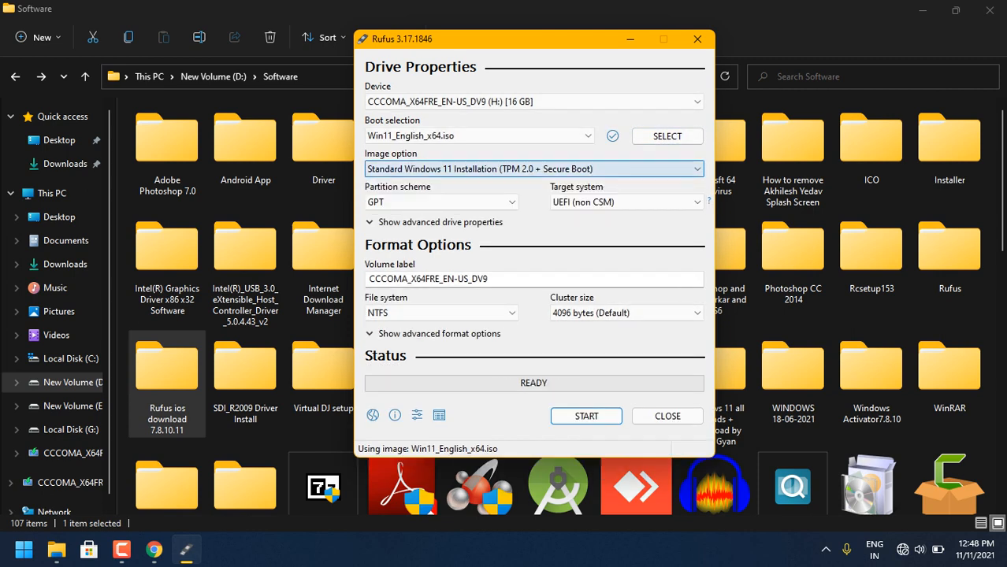
left_click(534, 169)
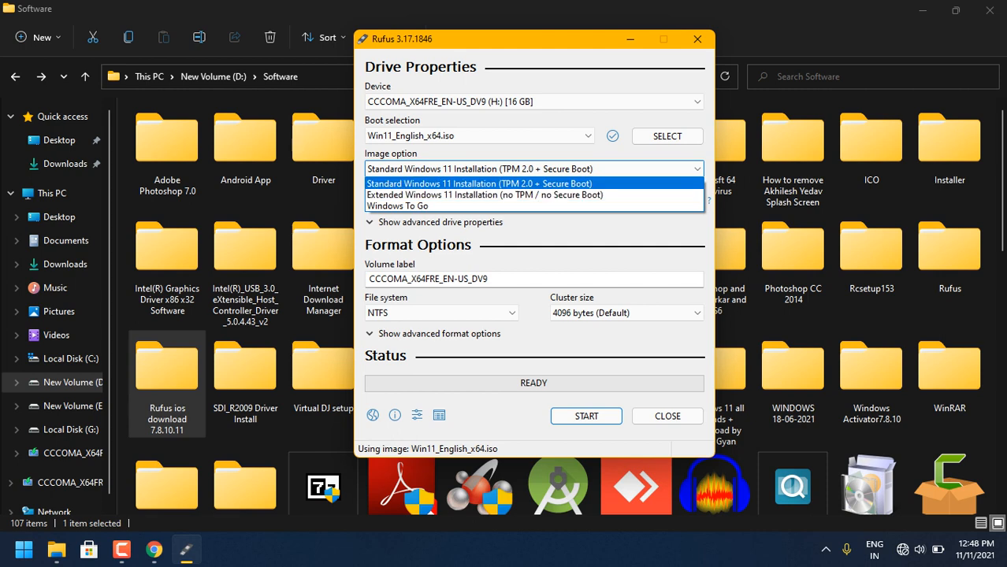
key("Return")
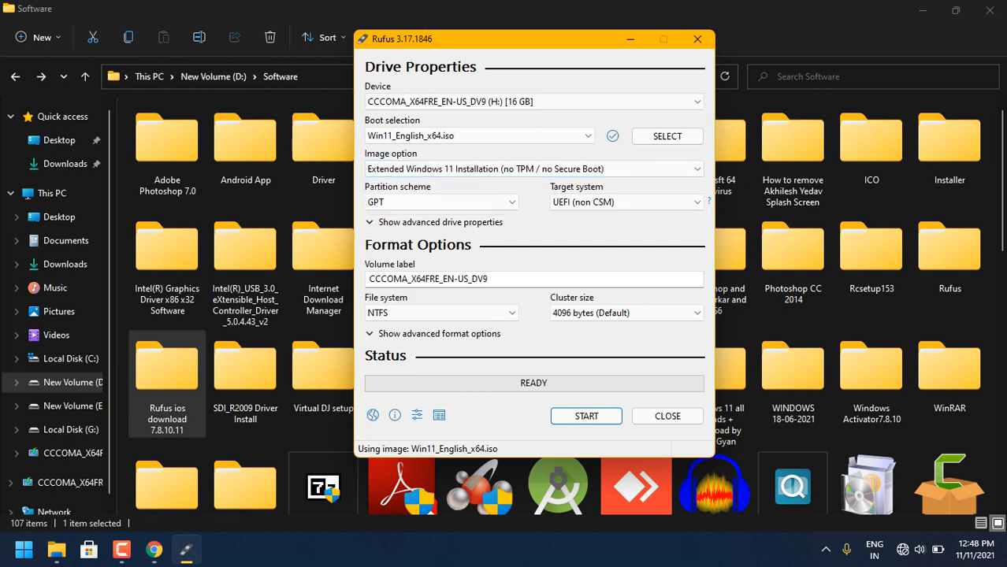
- Review the partition scheme choices, check Disk 0's partition style in its Disk Management volume properties, and close Disk Management
left_click(441, 203)
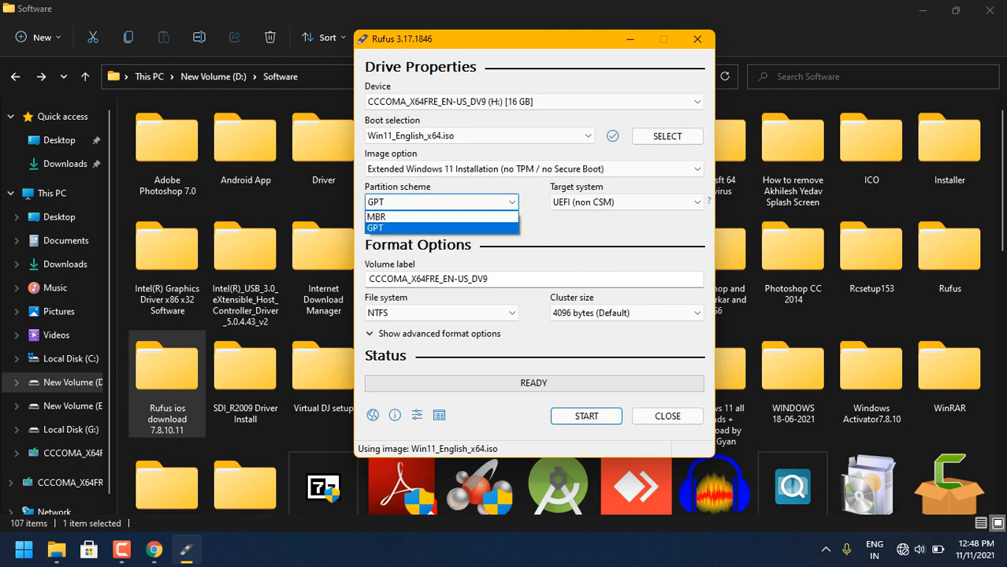
left_click(441, 203)
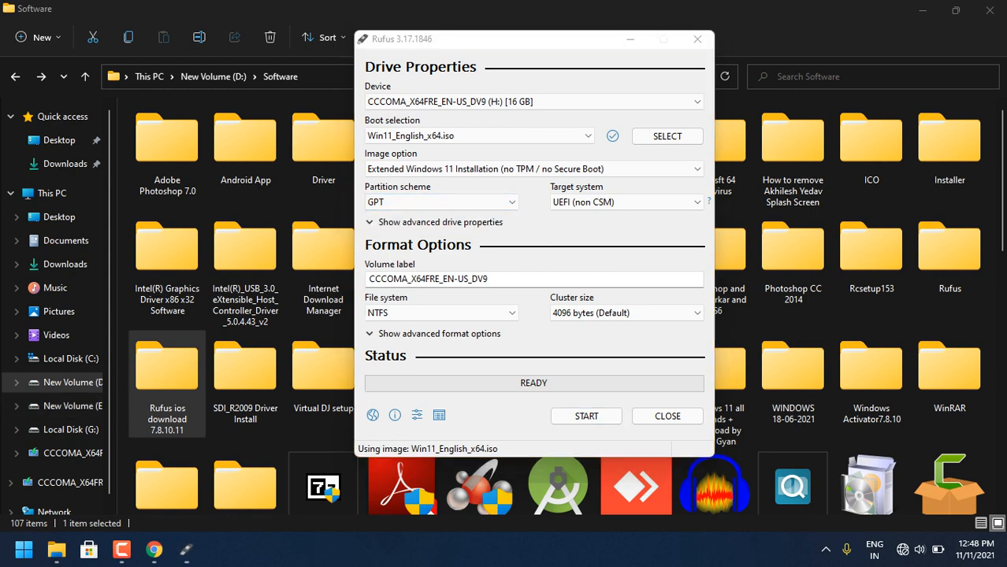
right_click(24, 549)
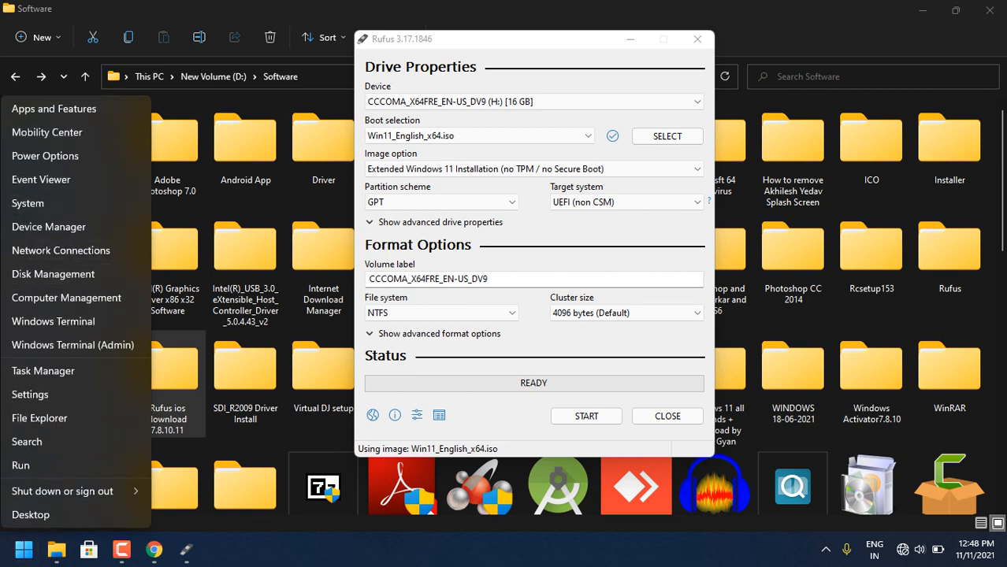
left_click(54, 273)
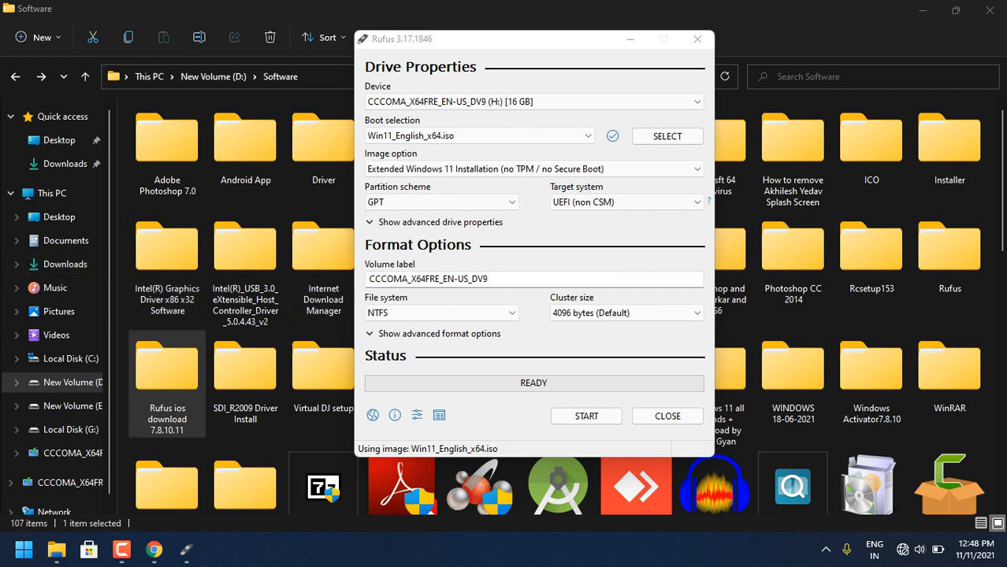
left_click(441, 201)
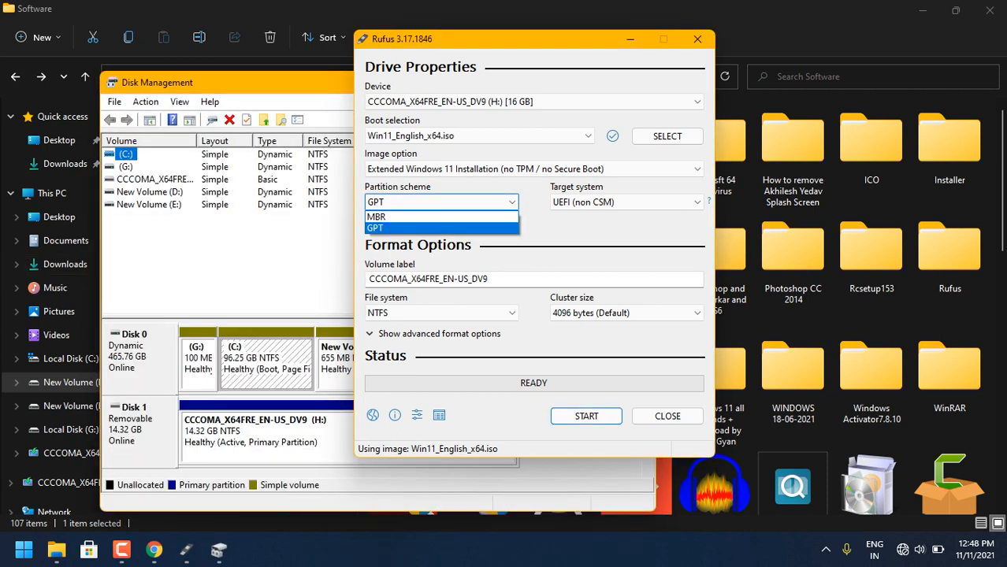
right_click(153, 349)
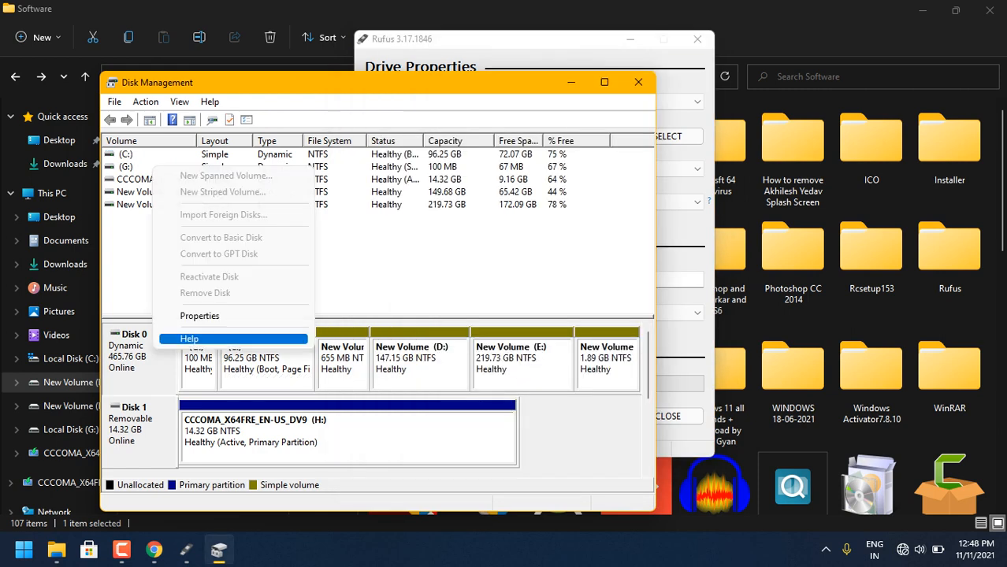
left_click(200, 316)
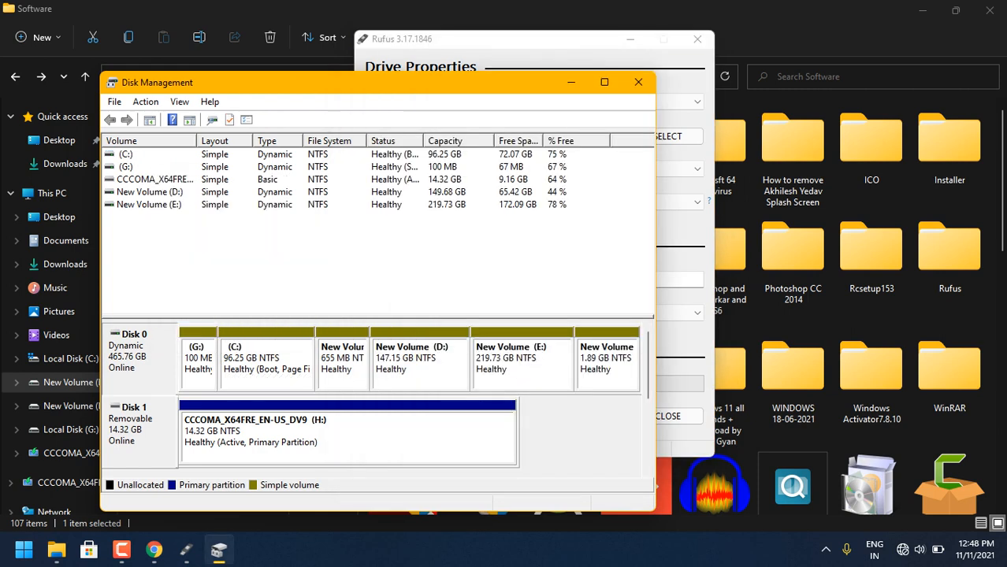
left_click(217, 151)
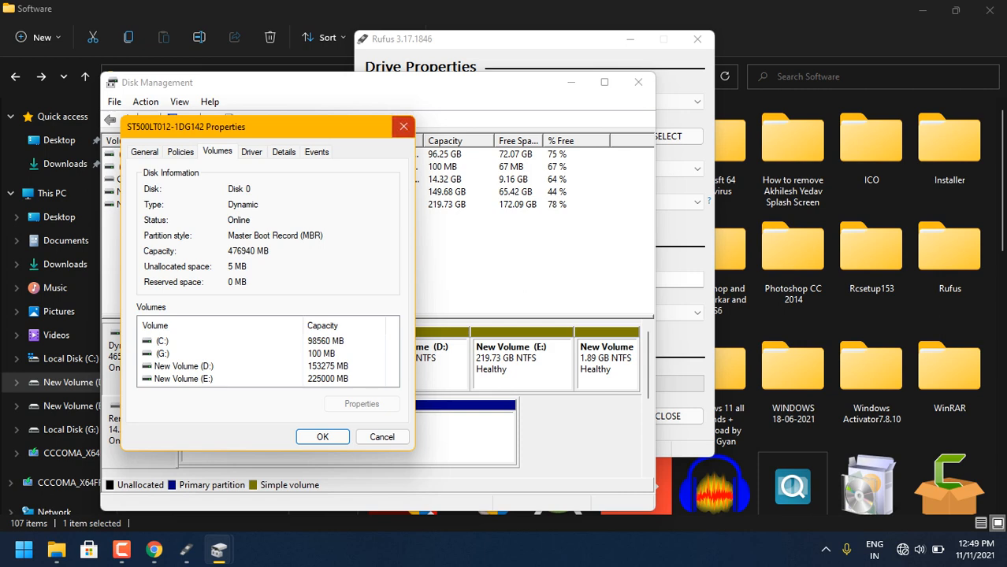
left_click(403, 126)
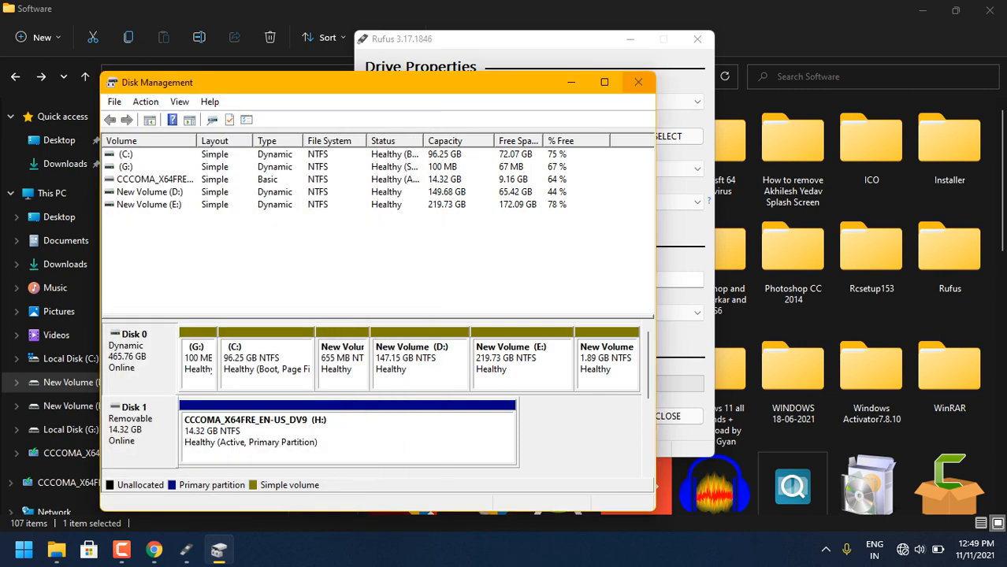
left_click(639, 82)
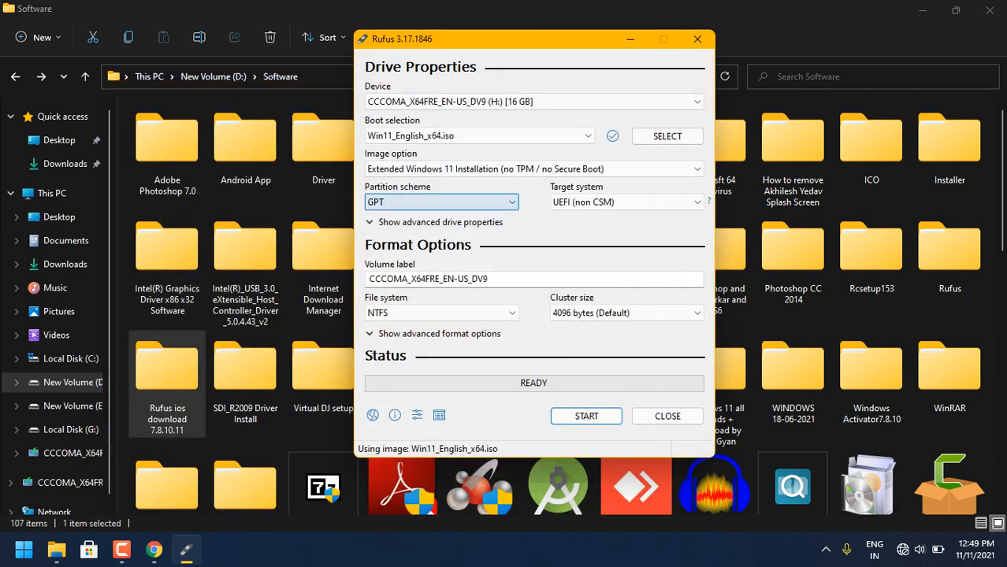
- Set the partition scheme to MBR, start writing the USB drive and cancel at the data-destruction warning
left_click(441, 202)
left_click(376, 216)
left_click(586, 416)
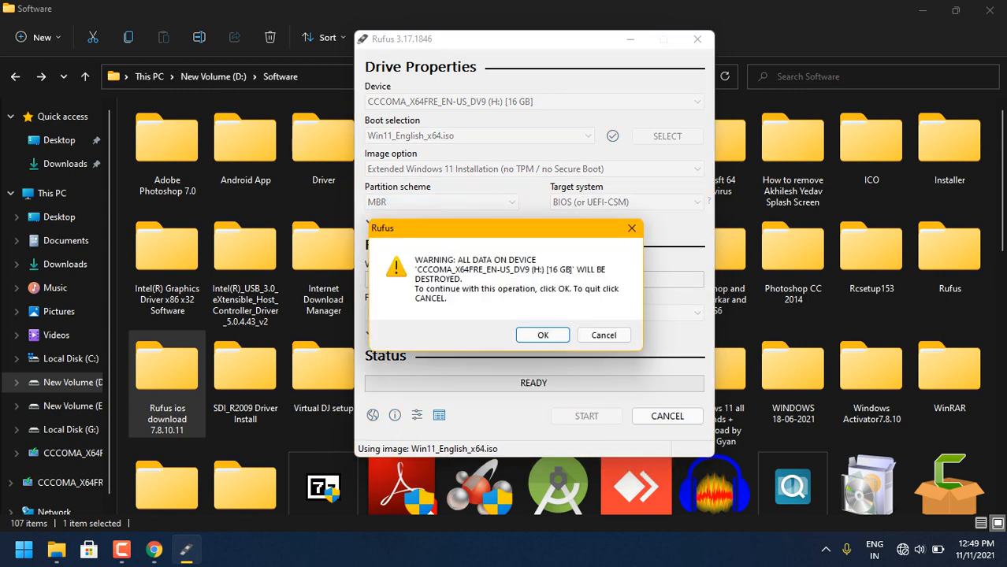
key("Tab")
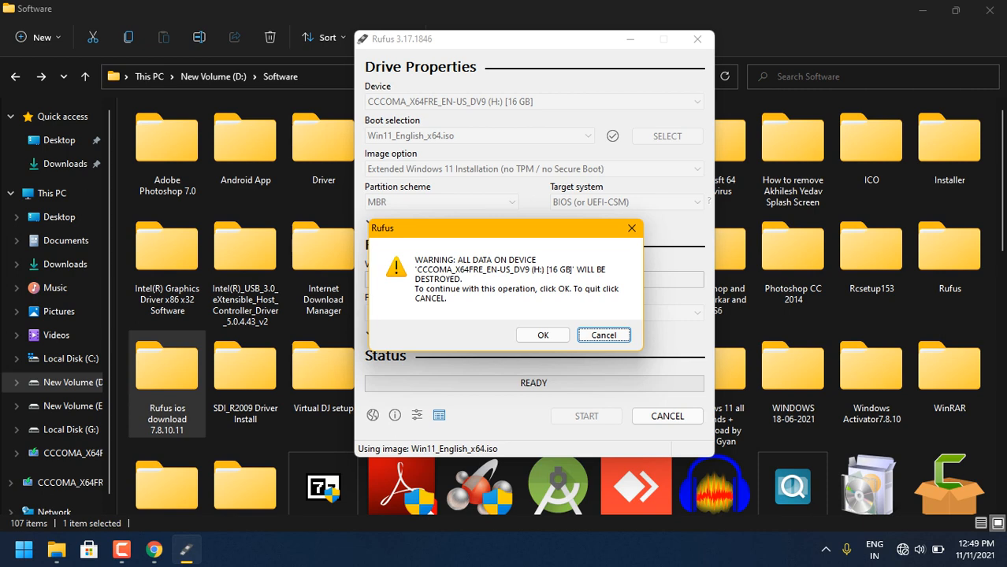
key("Return")
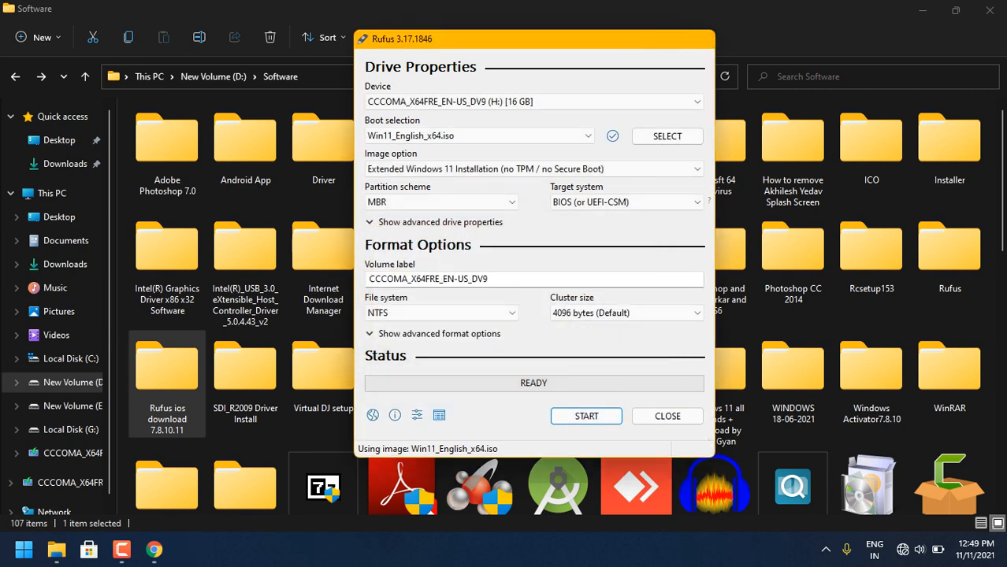
- Close Rufus, File Explorer and Chrome, exiting the browser despite the unfinished Windows 11 ISO download
left_click(667, 416)
left_click(16, 76)
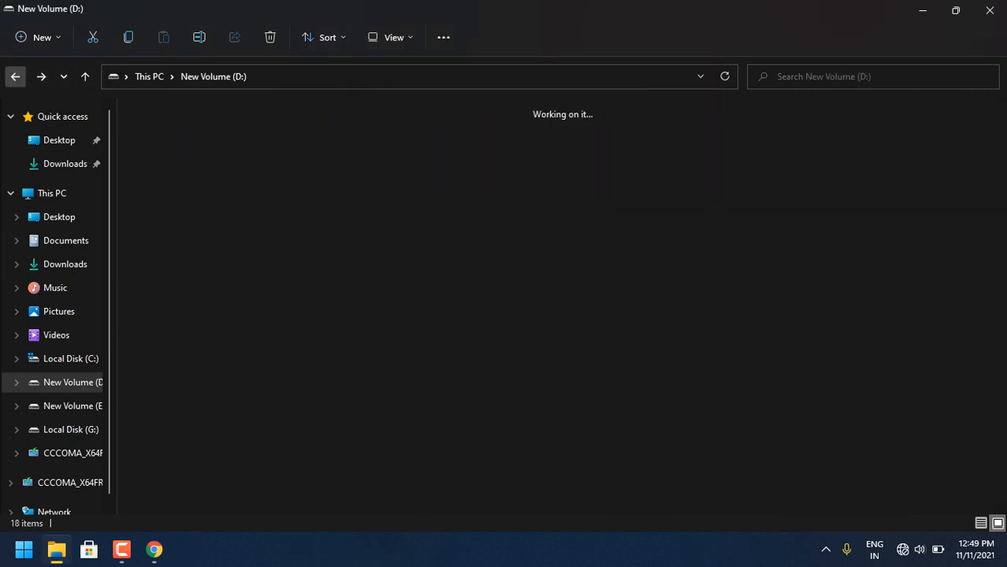
left_click(16, 76)
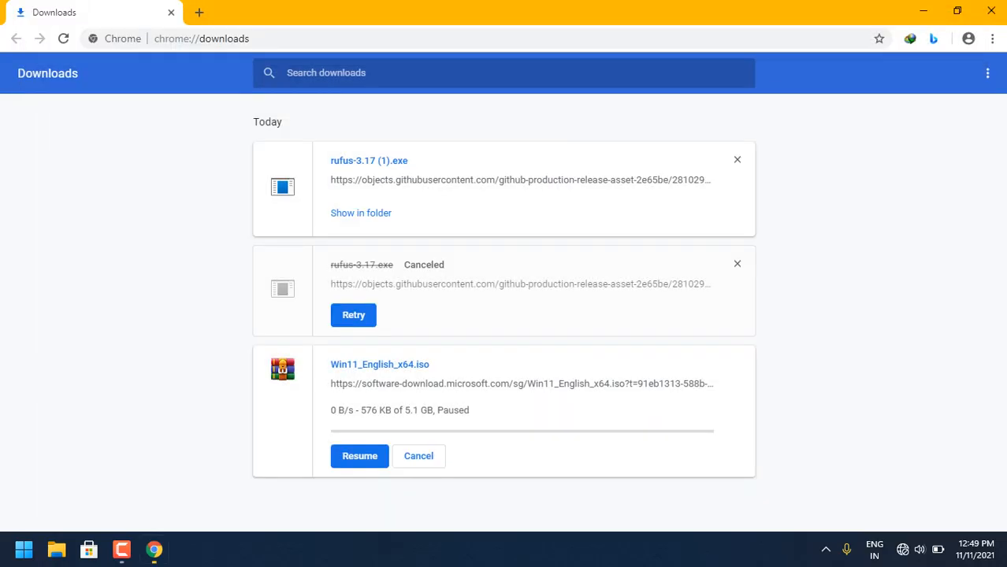
left_click(957, 11)
left_click(855, 26)
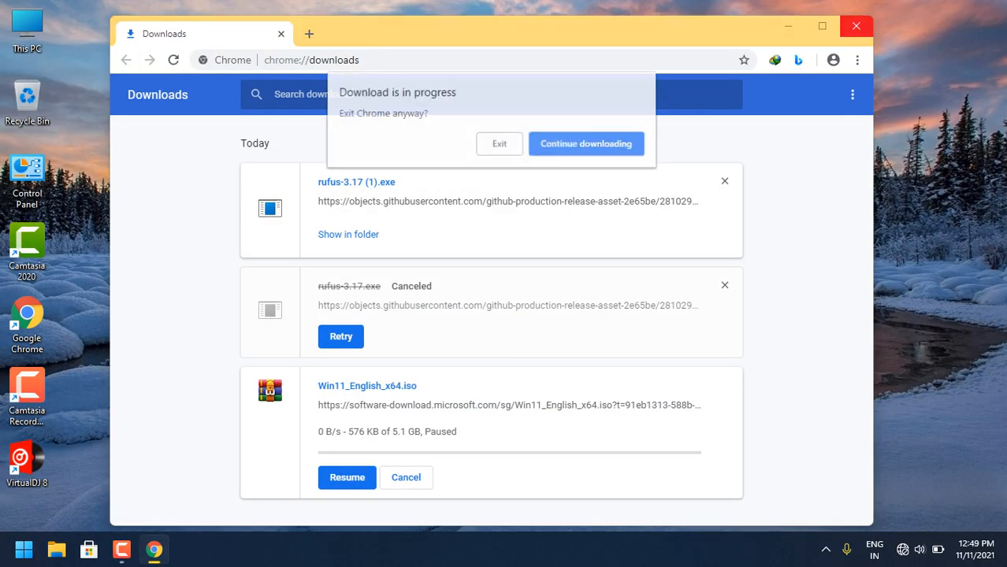
left_click(499, 143)
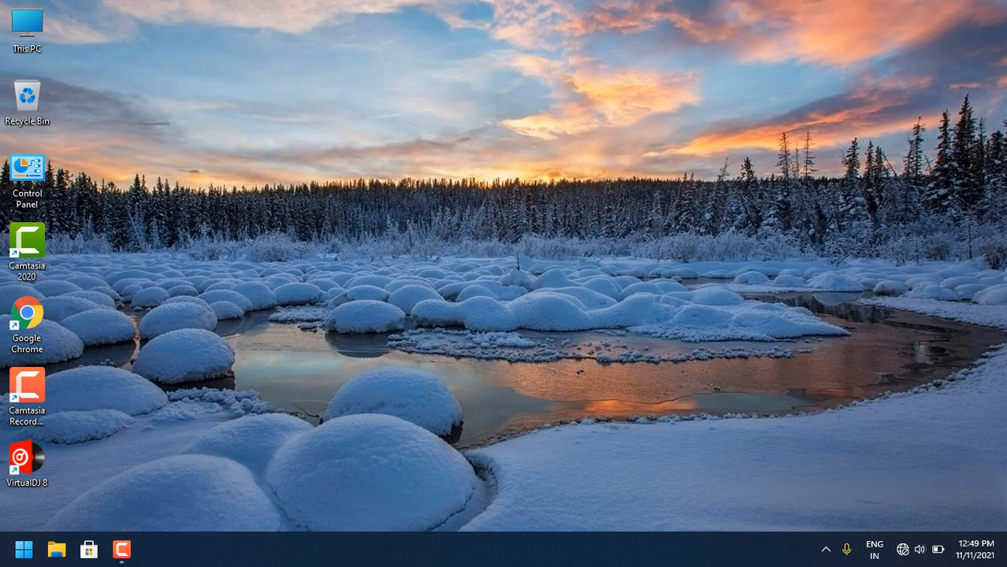
- Examine the drives in This PC, including the contents of Local Disk (C:), and close File Explorer
left_click(121, 549)
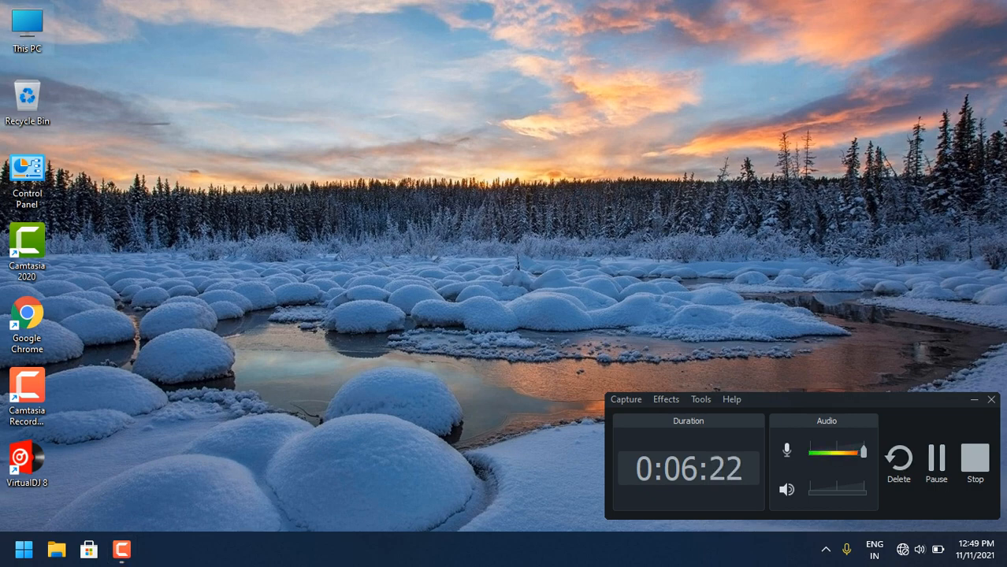
double_click(27, 30)
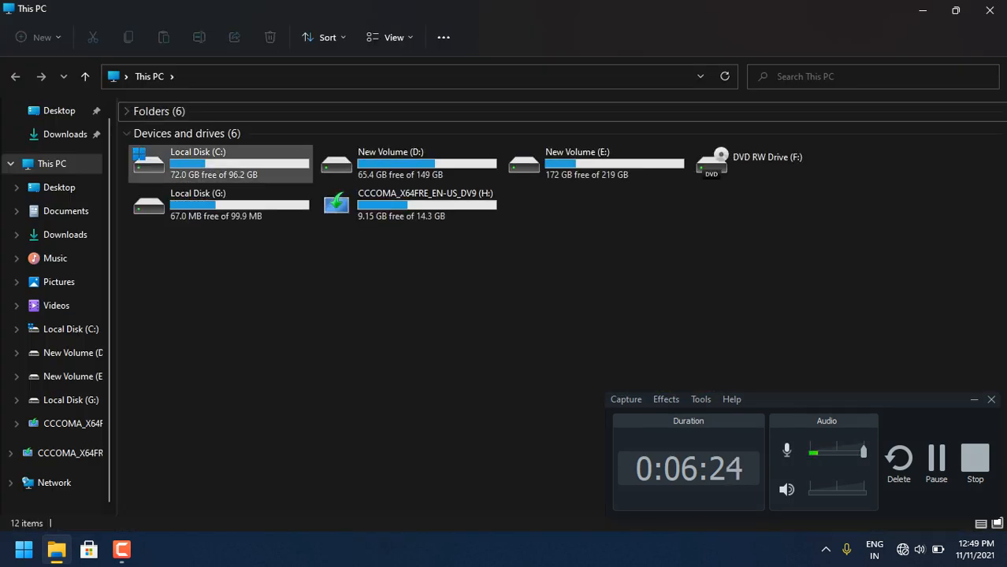
double_click(221, 163)
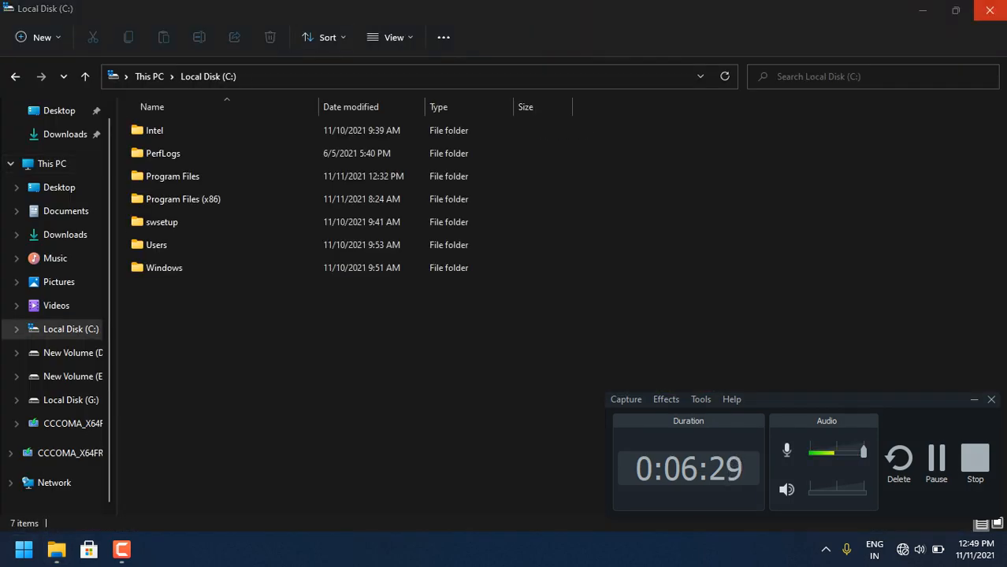
left_click(989, 11)
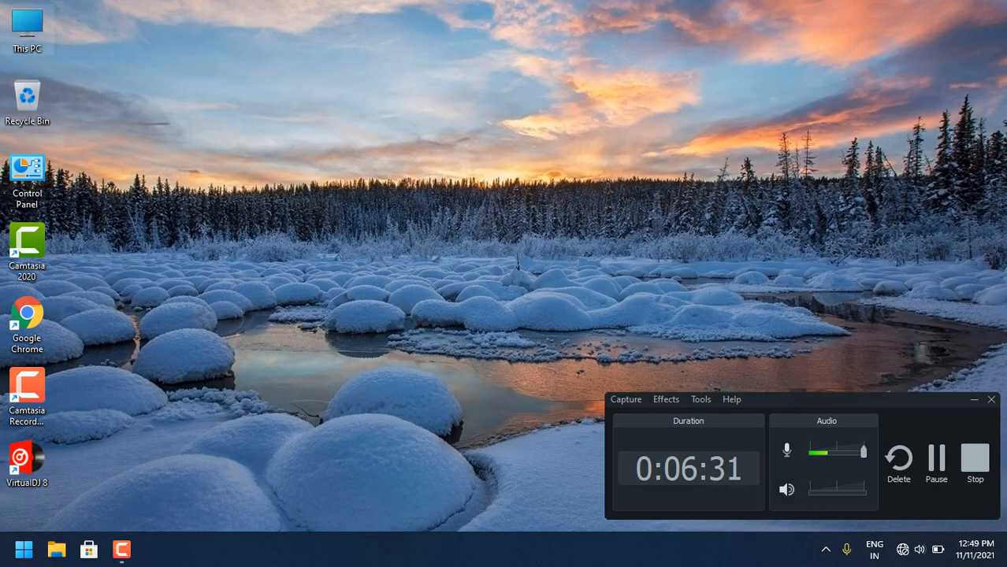
double_click(27, 32)
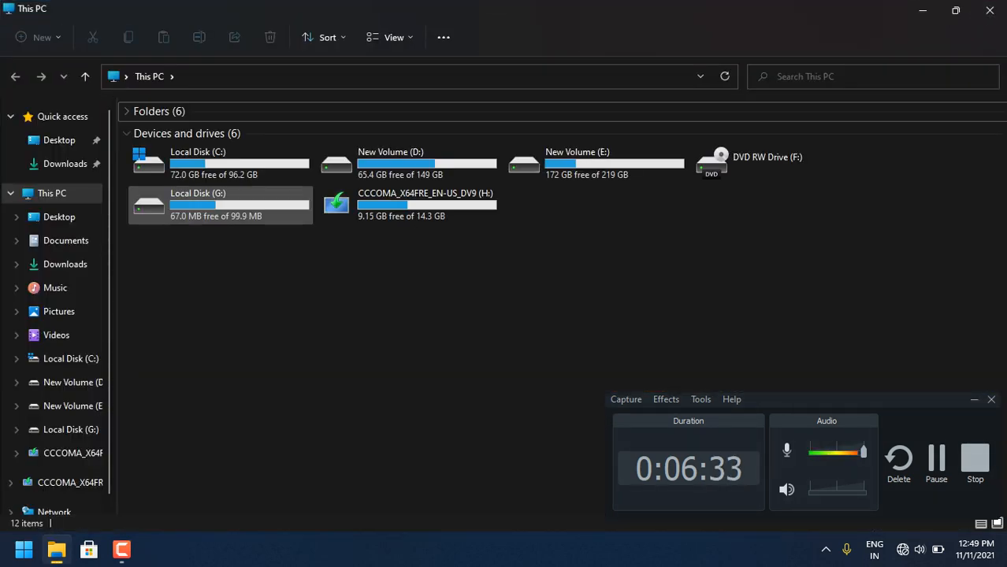
left_click(220, 164)
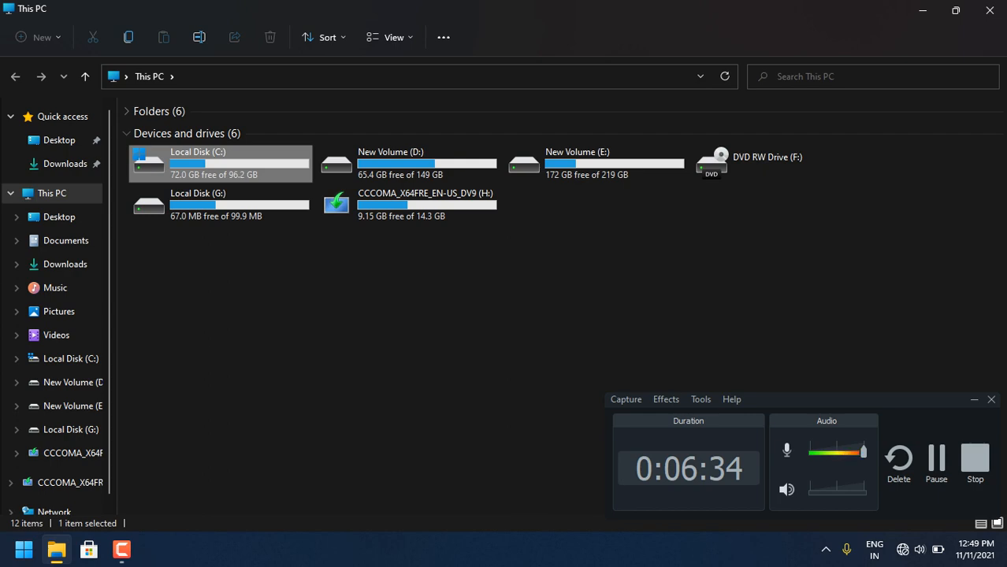
left_click(408, 164)
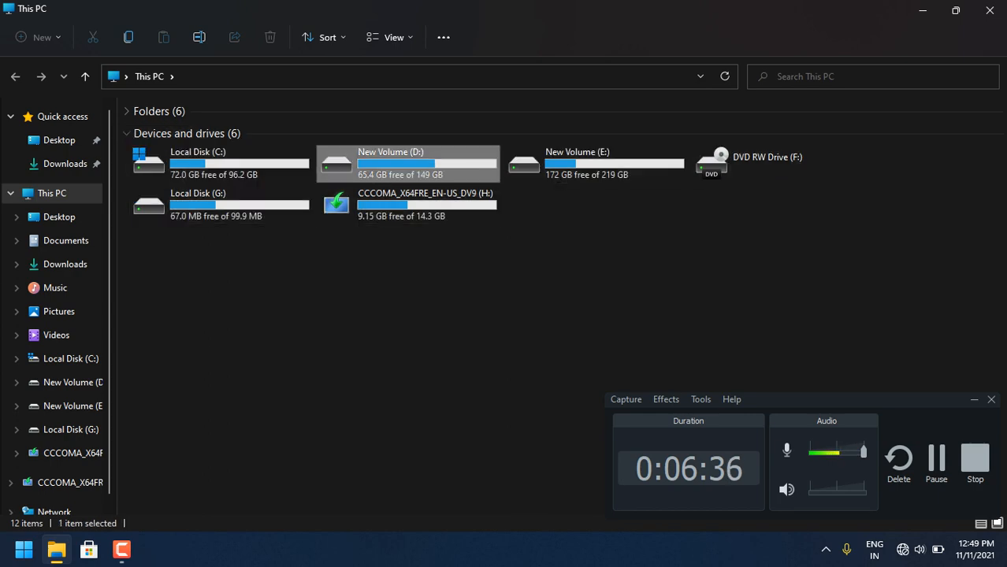
left_click(990, 10)
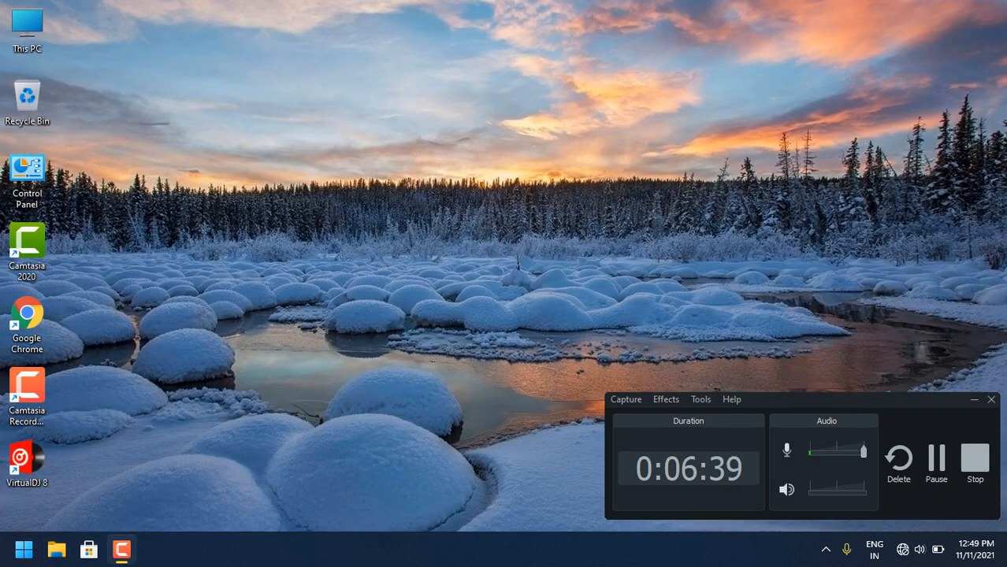